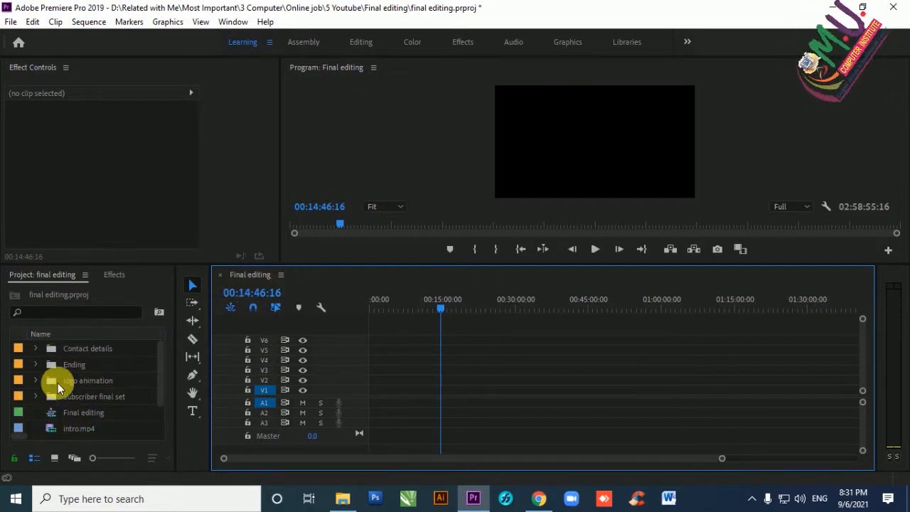
- Activate the Selection tool and enlarge the project and timeline area by raising its upper border
{"action": "scroll", "coordinate": [111, 419], "scroll_direction": "down", "scroll_amount": 2}
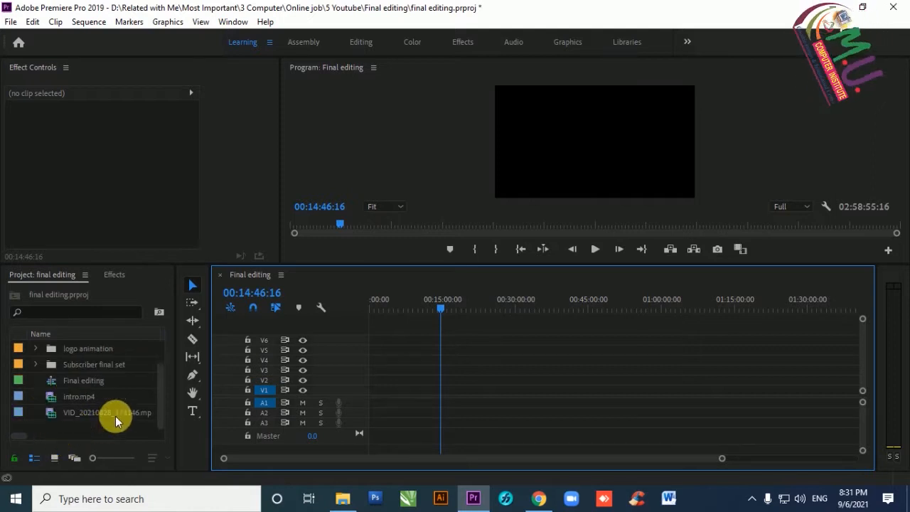
{"action": "left_click_drag", "start_coordinate": [159, 411], "coordinate": [402, 363]}
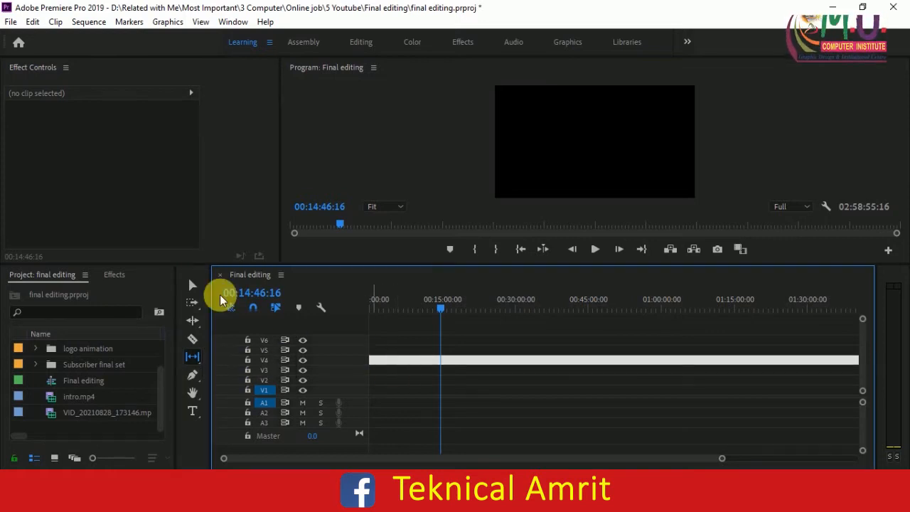
{"action": "left_click", "coordinate": [193, 287]}
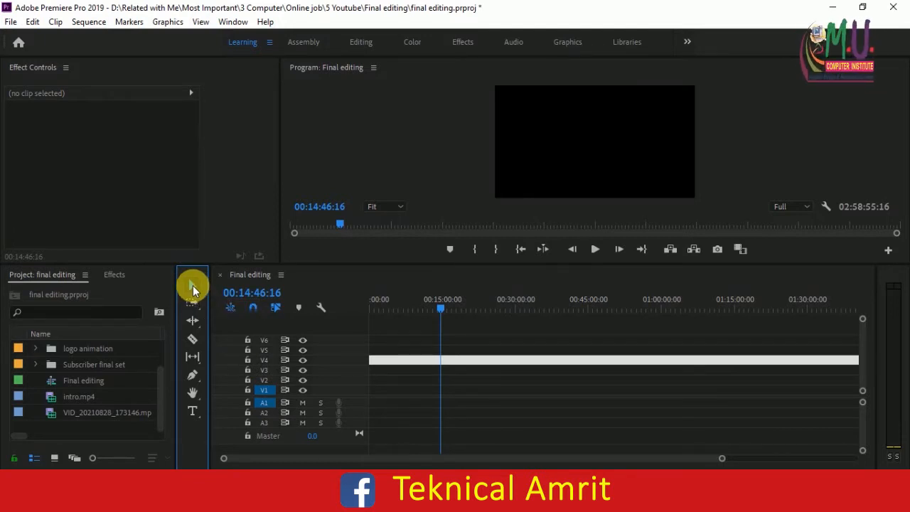
{"action": "left_click", "coordinate": [526, 407]}
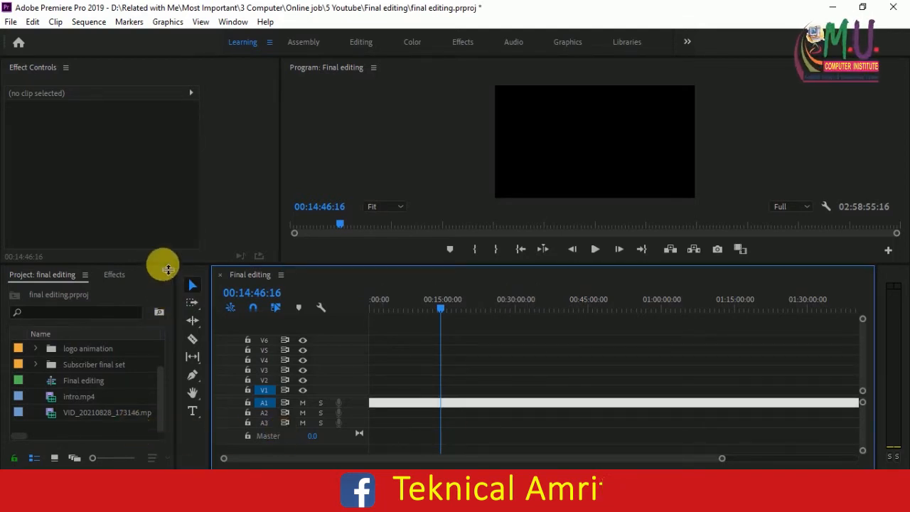
{"action": "left_click_drag", "start_coordinate": [167, 269], "coordinate": [172, 243]}
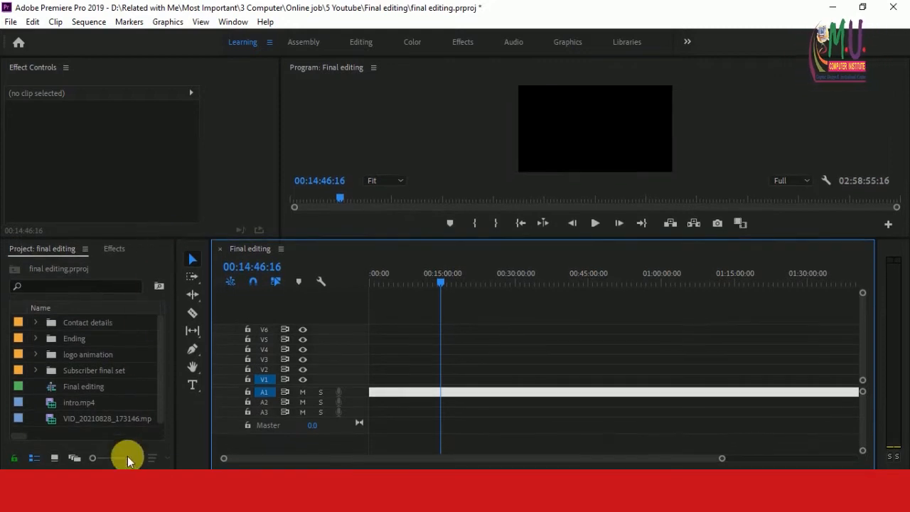
- Import Blue Sky Video - Copy.mp4, Pexels Videos 1182756 - Copy.mp4 and pexels-rodnae-productions-8083196.mp4 from the Free Video folder into the project
{"action": "left_click", "coordinate": [332, 495]}
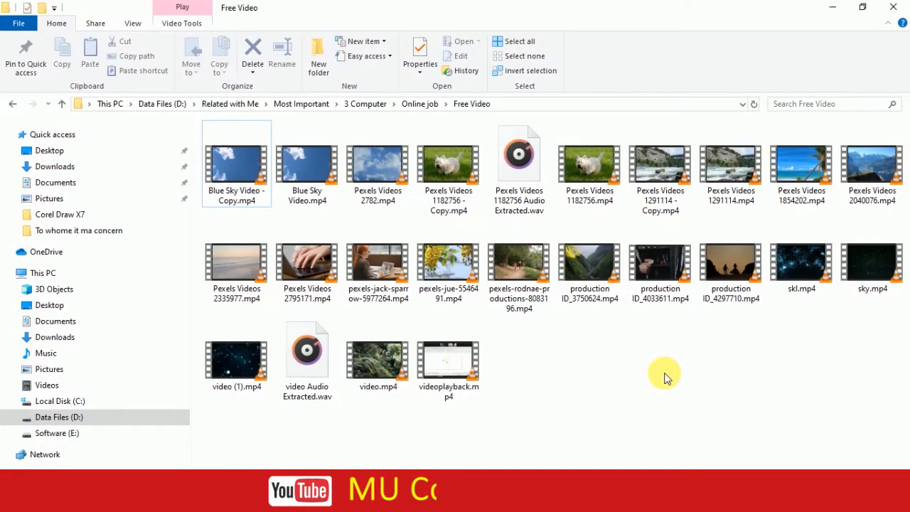
{"action": "left_click", "coordinate": [245, 171]}
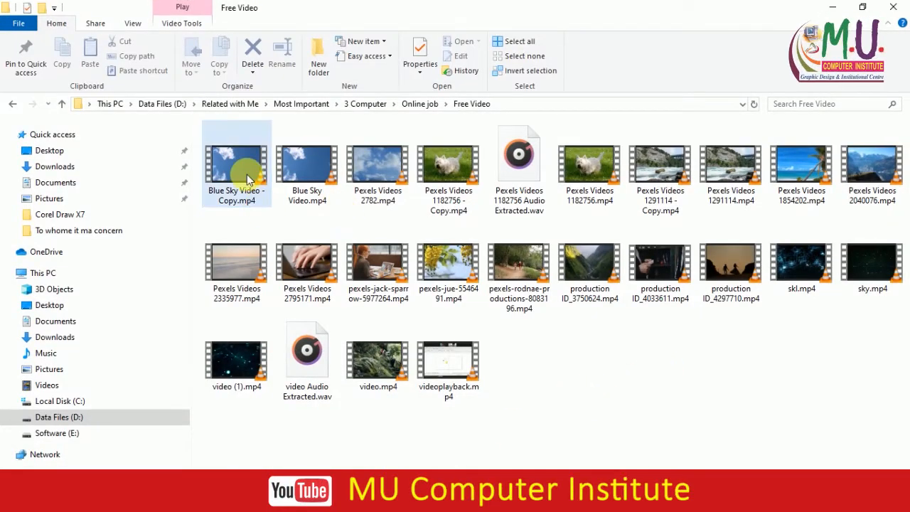
{"action": "left_click", "coordinate": [448, 164], "text": "ctrl"}
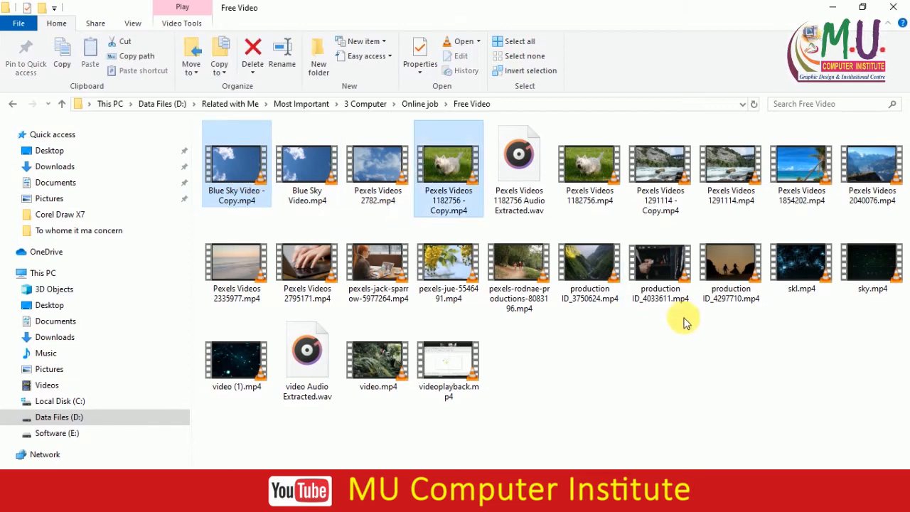
{"action": "left_click", "coordinate": [528, 265], "text": "ctrl"}
{"action": "left_click_drag", "start_coordinate": [524, 264], "coordinate": [137, 417]}
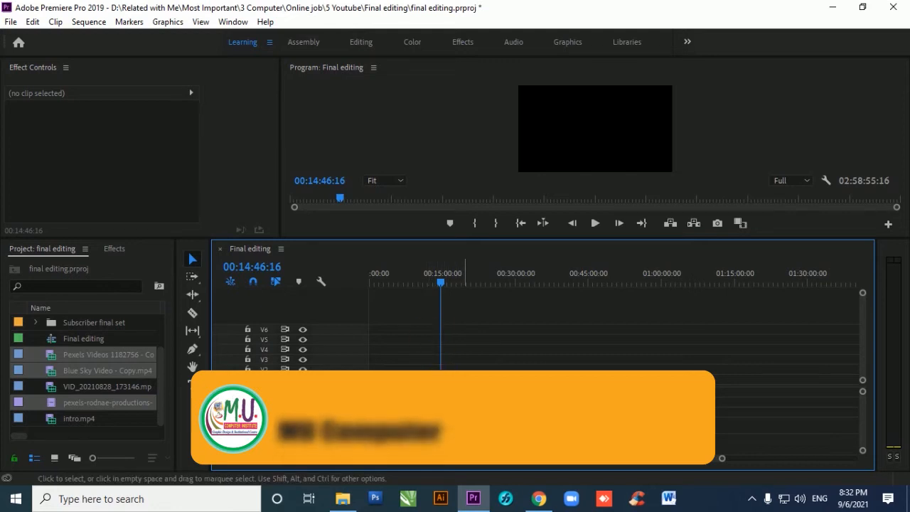
- Rename the imported Pexels Videos 1182756 - Copy clip as "video 1"
{"action": "left_click", "coordinate": [99, 355]}
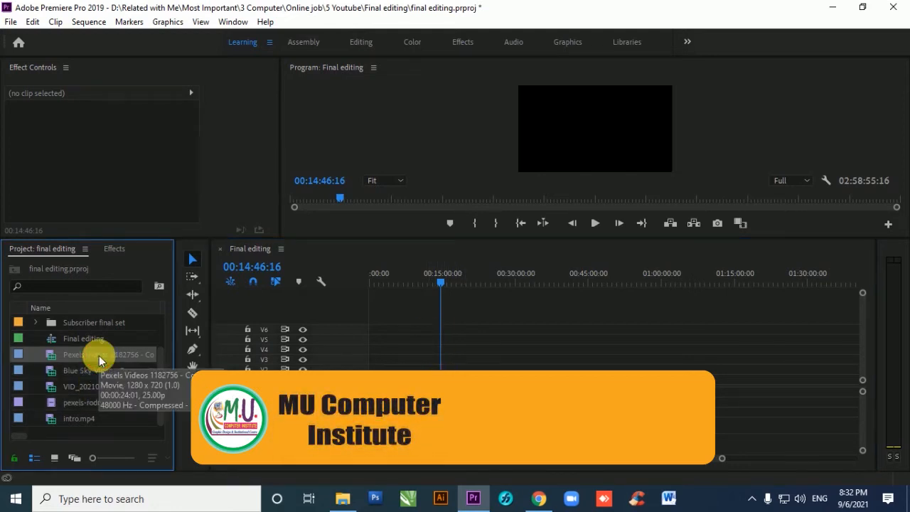
{"action": "left_click", "coordinate": [89, 356]}
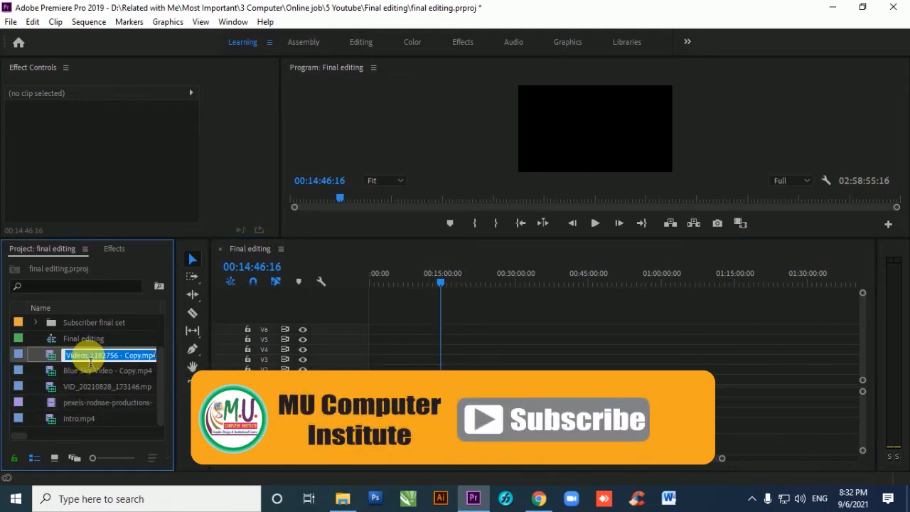
{"action": "type", "text": "video 1"}
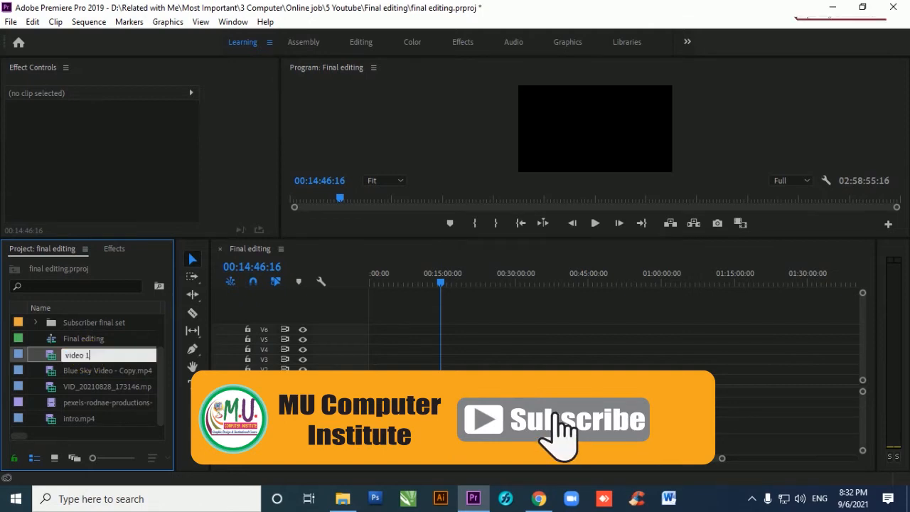
- Rename the imported Blue Sky Video - Copy.mp4 clip as "Video 2"
{"action": "left_click", "coordinate": [94, 370]}
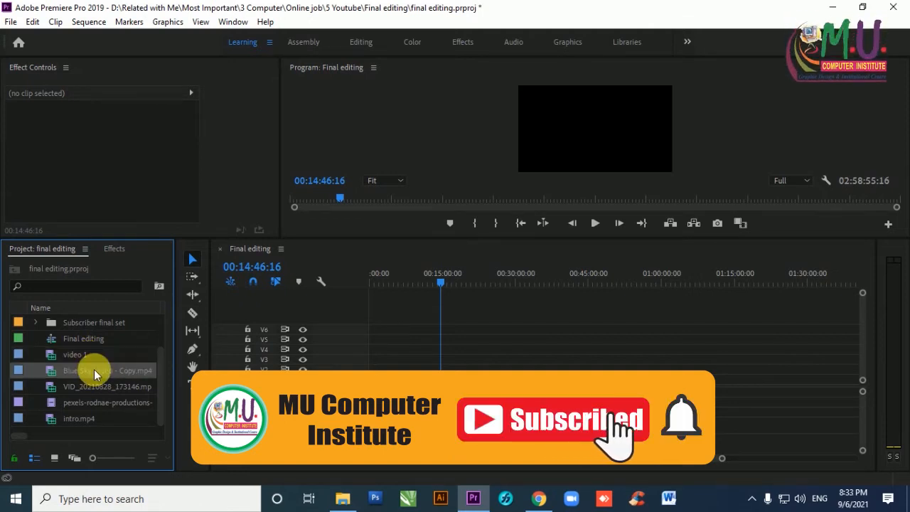
{"action": "left_click", "coordinate": [96, 372]}
{"action": "type", "text": "V"}
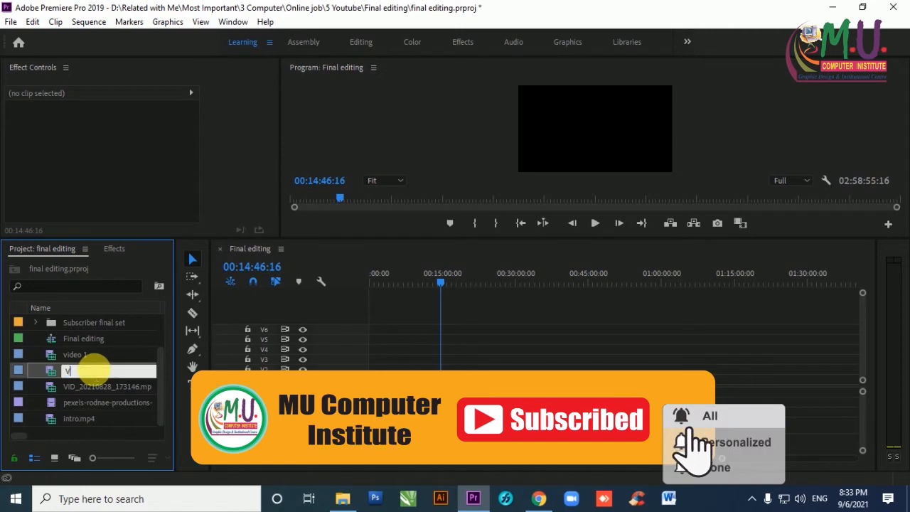
{"action": "type", "text": "ideo 2"}
{"action": "key", "text": "Tab"}
- Rename the imported pexels-rodnae-productions clip as "Video 3"
{"action": "left_click", "coordinate": [98, 407]}
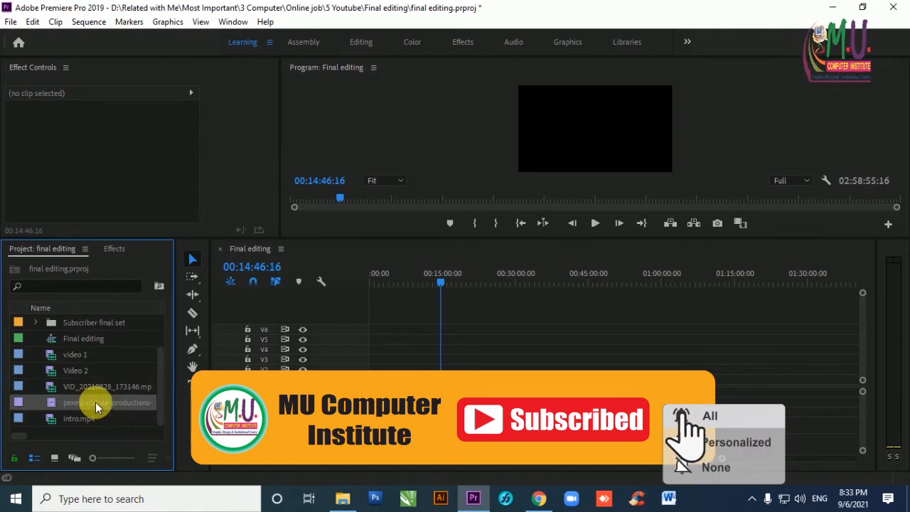
{"action": "left_click", "coordinate": [97, 407]}
{"action": "type", "text": "Video 3"}
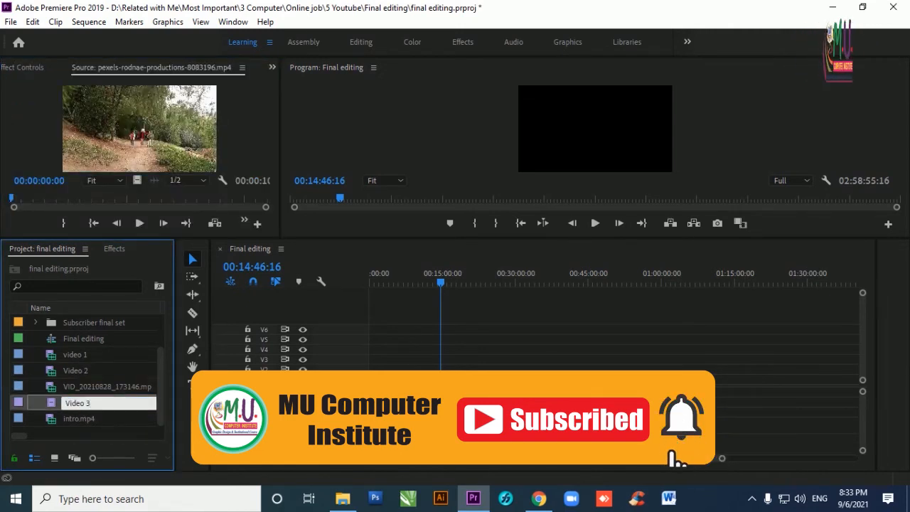
{"action": "left_click", "coordinate": [504, 367]}
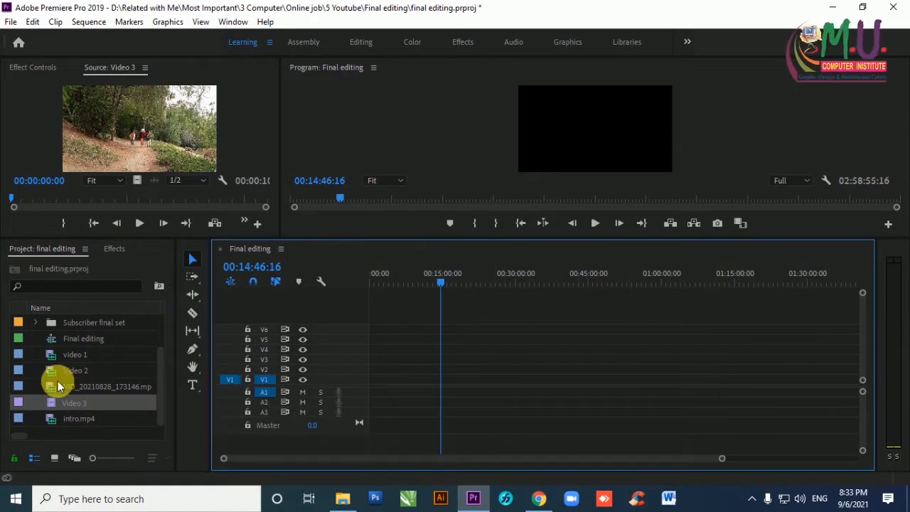
{"action": "left_click", "coordinate": [89, 410]}
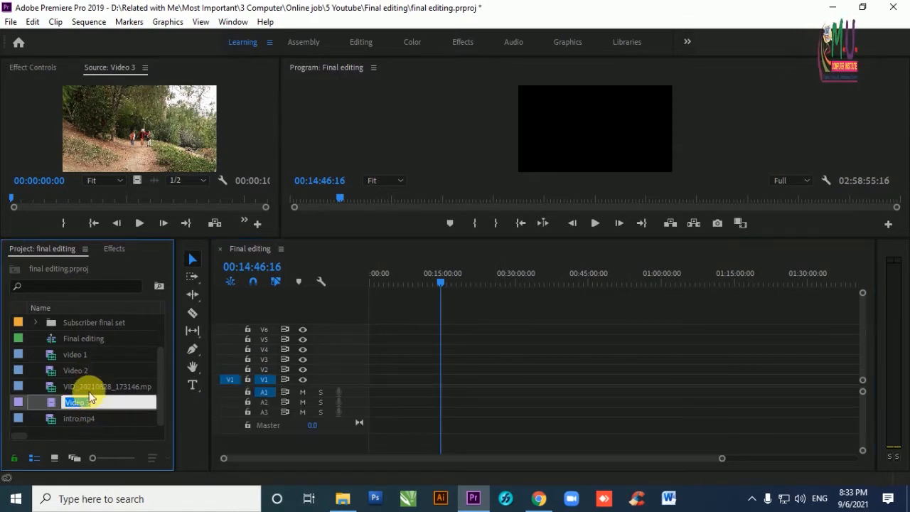
{"action": "key", "text": "Return"}
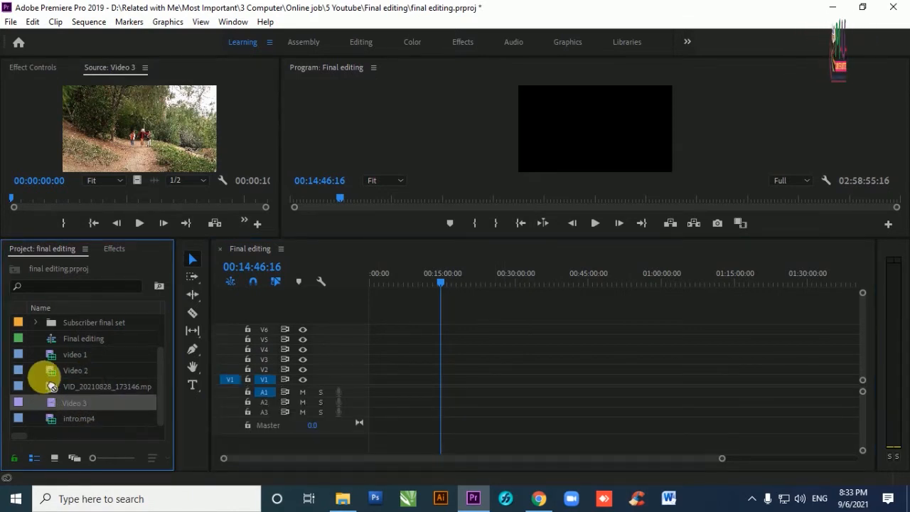
- Widen the Source monitor to about half the workspace and increase the height of both monitors
{"action": "left_click_drag", "start_coordinate": [58, 402], "coordinate": [437, 400]}
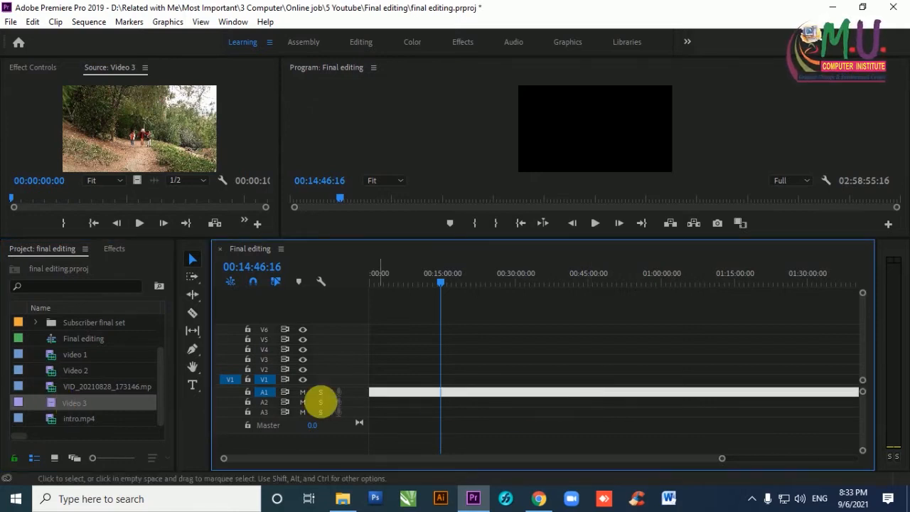
{"action": "left_click_drag", "start_coordinate": [283, 127], "coordinate": [469, 134]}
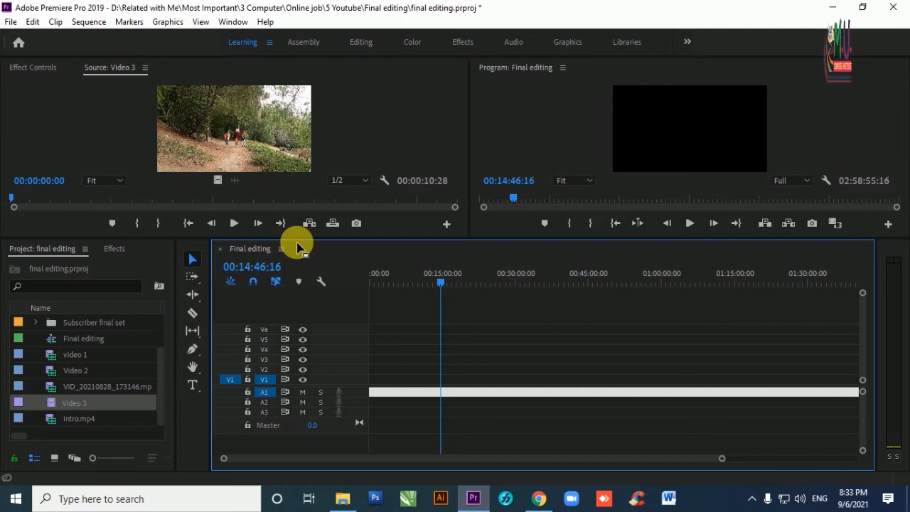
{"action": "left_click_drag", "start_coordinate": [295, 244], "coordinate": [291, 288]}
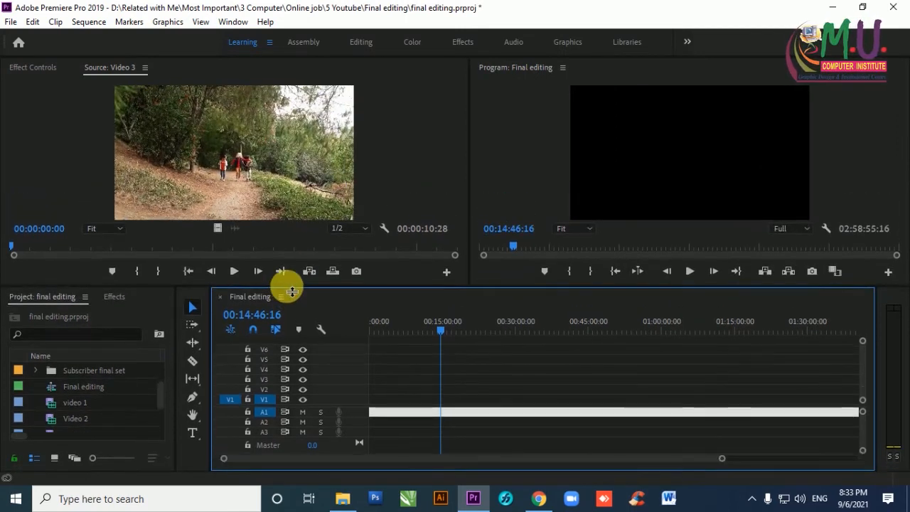
- Load video 1 into the Source monitor and mark its In point at 00:00:04:16 and Out point at 00:00:12:19
{"action": "left_click_drag", "start_coordinate": [81, 404], "coordinate": [273, 216]}
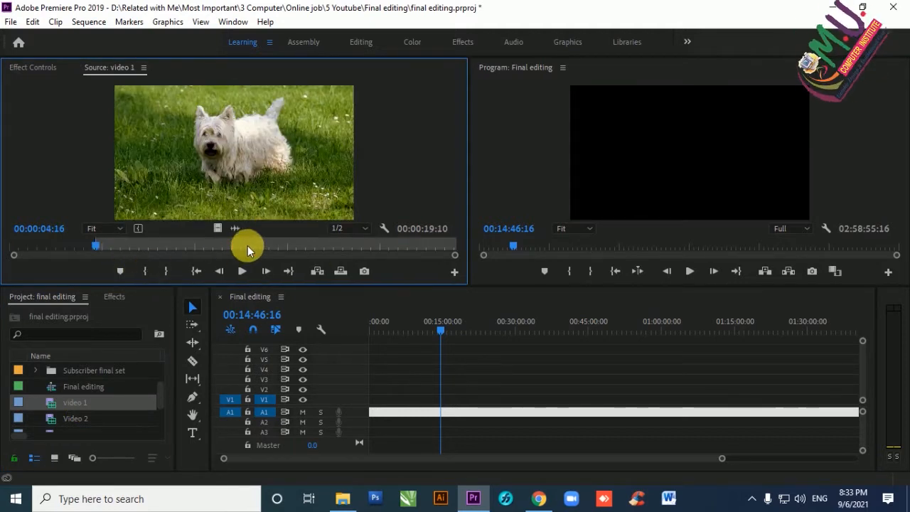
{"action": "left_click", "coordinate": [248, 246]}
{"action": "key", "text": "o"}
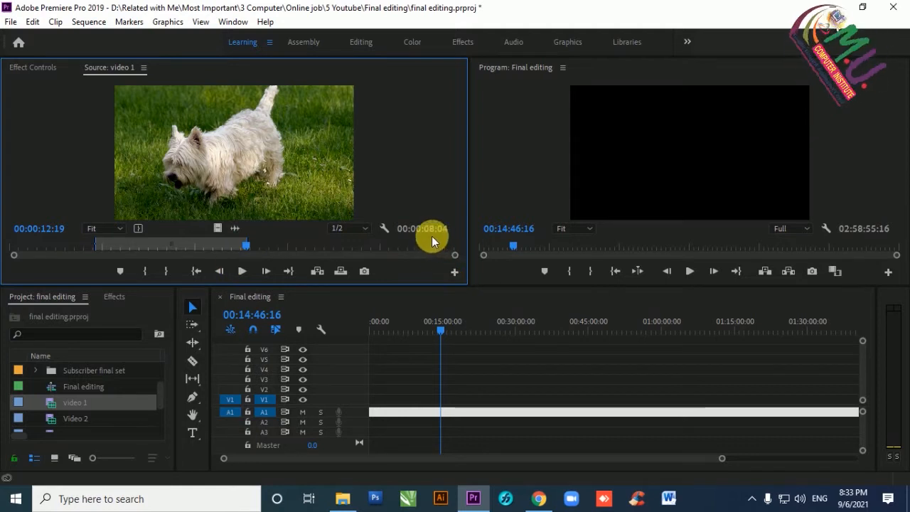
- Place only the video of the marked video 1 range on track V1, starting at about 00:03:04
{"action": "left_click", "coordinate": [398, 405]}
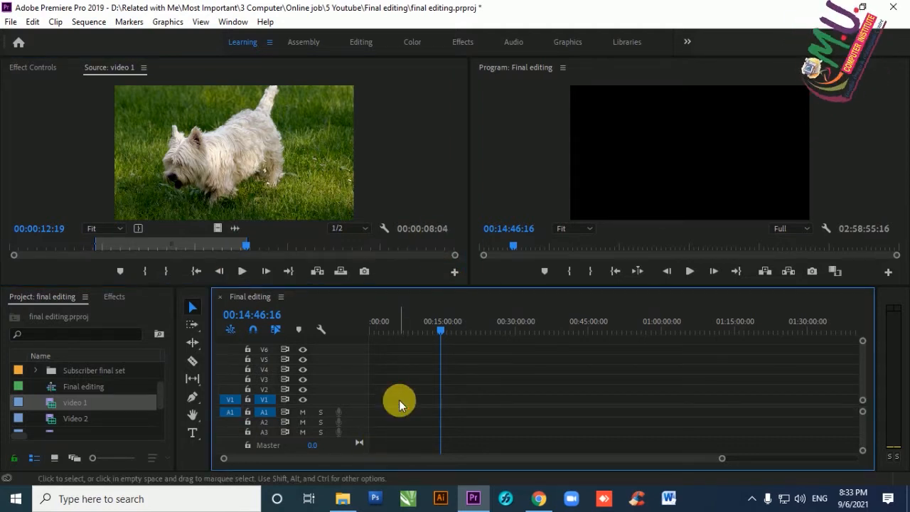
{"action": "left_click_drag", "start_coordinate": [217, 228], "coordinate": [387, 402]}
{"action": "scroll", "coordinate": [388, 398], "scroll_direction": "up", "scroll_amount": 8}
{"action": "scroll", "coordinate": [431, 394], "scroll_direction": "up", "scroll_amount": 6}
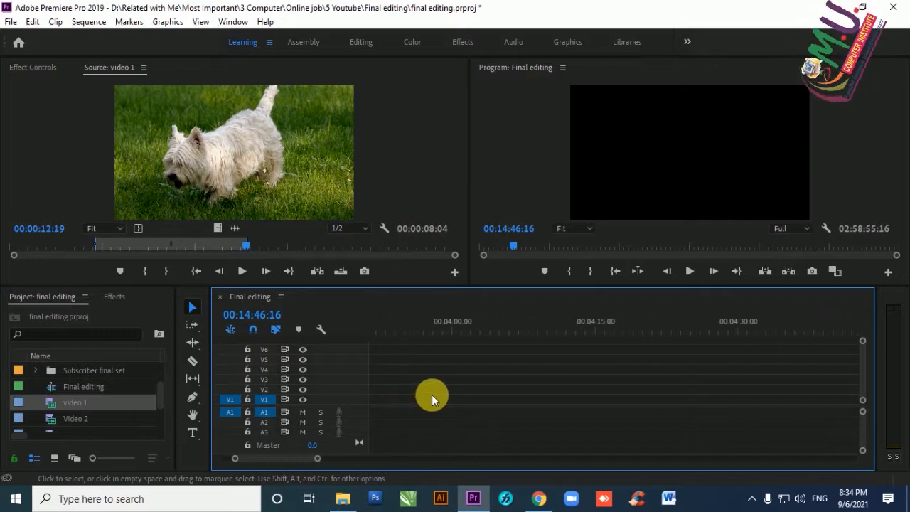
{"action": "scroll", "coordinate": [436, 395], "scroll_direction": "up", "scroll_amount": 2}
{"action": "left_click_drag", "start_coordinate": [586, 400], "coordinate": [457, 410]}
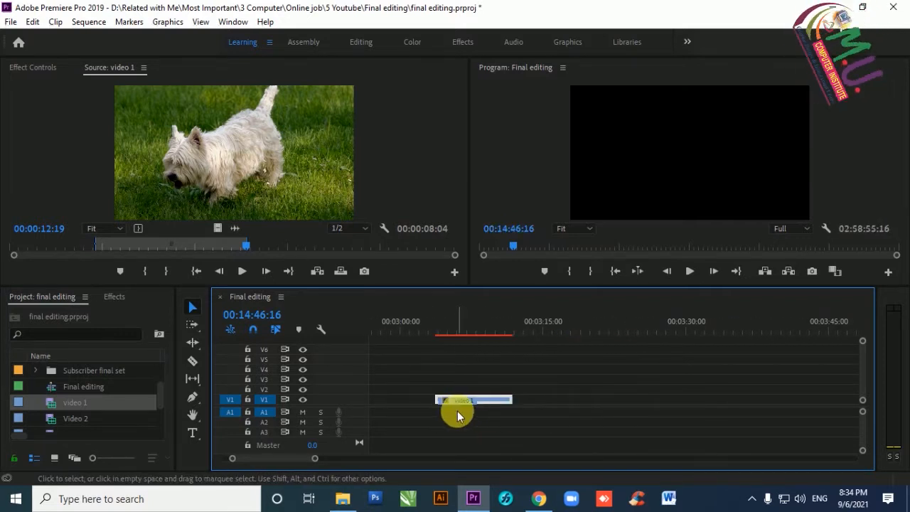
- Mark Video 2 from 00:00:02:11 to 00:00:14:26 and place only its video on V1 directly after video 1
{"action": "left_click", "coordinate": [87, 418]}
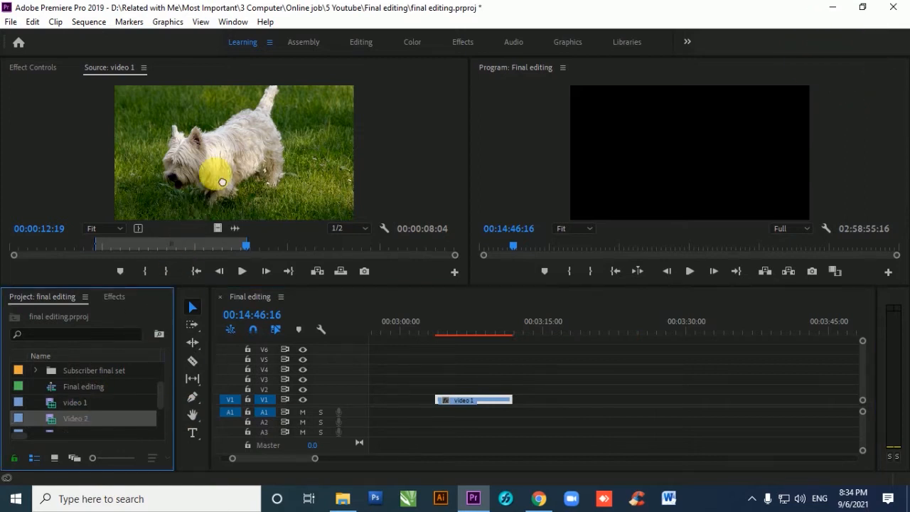
{"action": "left_click_drag", "start_coordinate": [215, 196], "coordinate": [222, 182]}
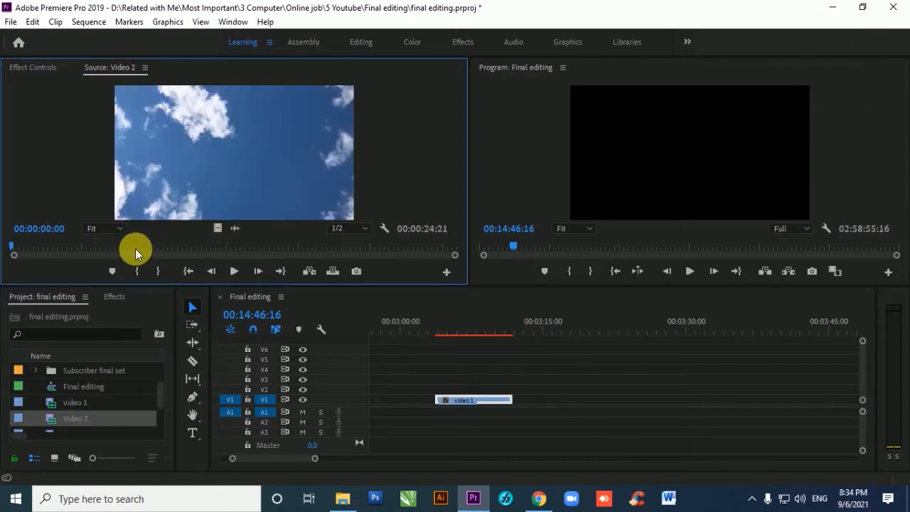
{"action": "left_click", "coordinate": [54, 250]}
{"action": "key", "text": "i"}
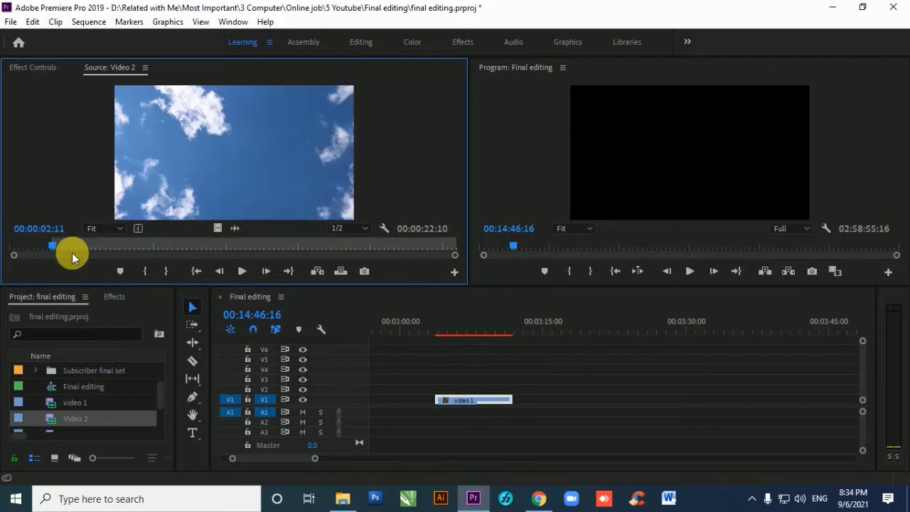
{"action": "key", "text": "o"}
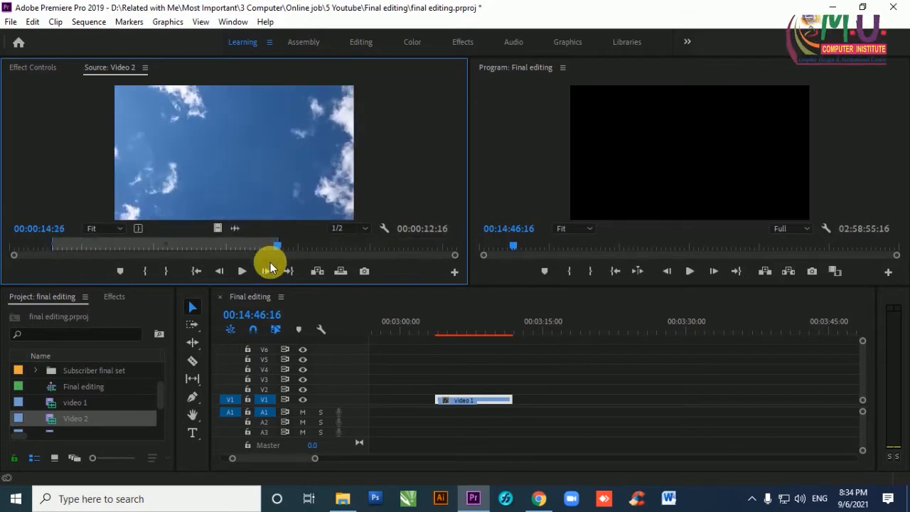
{"action": "left_click_drag", "start_coordinate": [218, 228], "coordinate": [514, 399]}
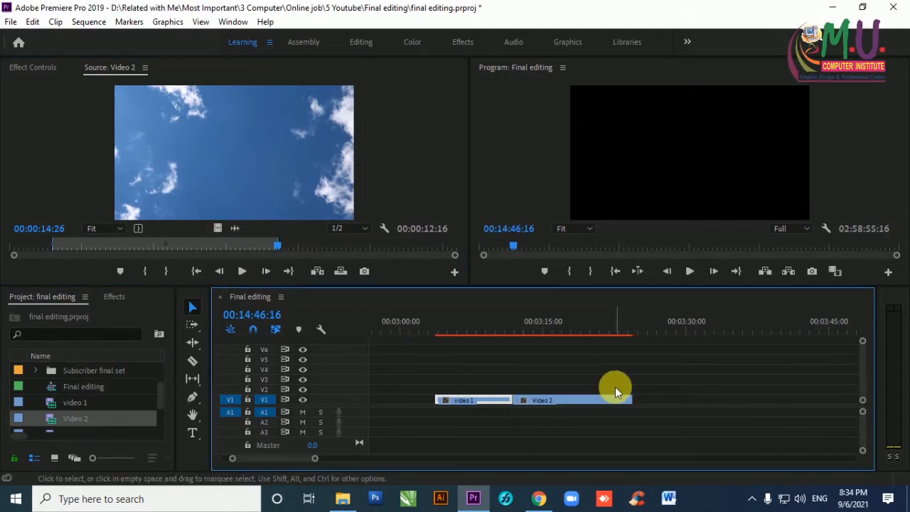
- Load Video 3 into the Source monitor, mark its Out point at 00:00:07:05, and place only its video on V1 directly after Video 2
{"action": "scroll", "coordinate": [120, 397], "scroll_direction": "down", "scroll_amount": 1}
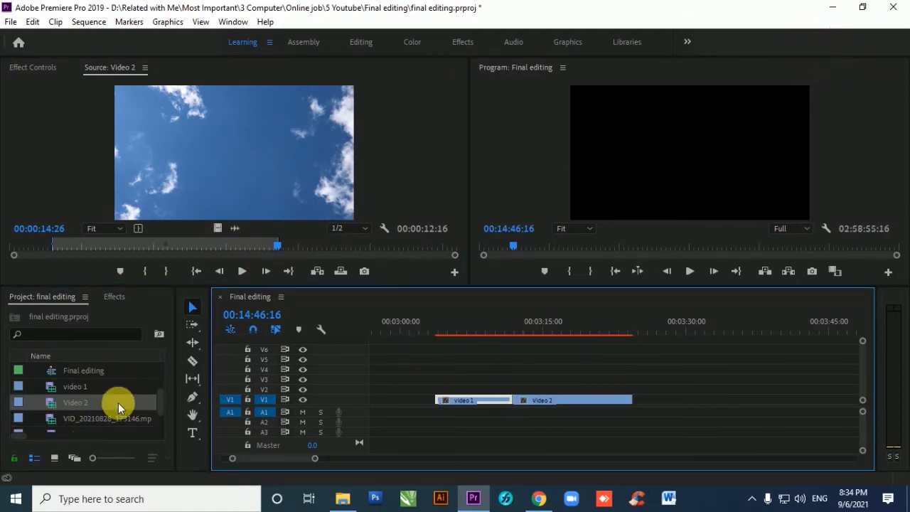
{"action": "scroll", "coordinate": [118, 408], "scroll_direction": "down", "scroll_amount": 1}
{"action": "left_click_drag", "start_coordinate": [64, 417], "coordinate": [216, 165]}
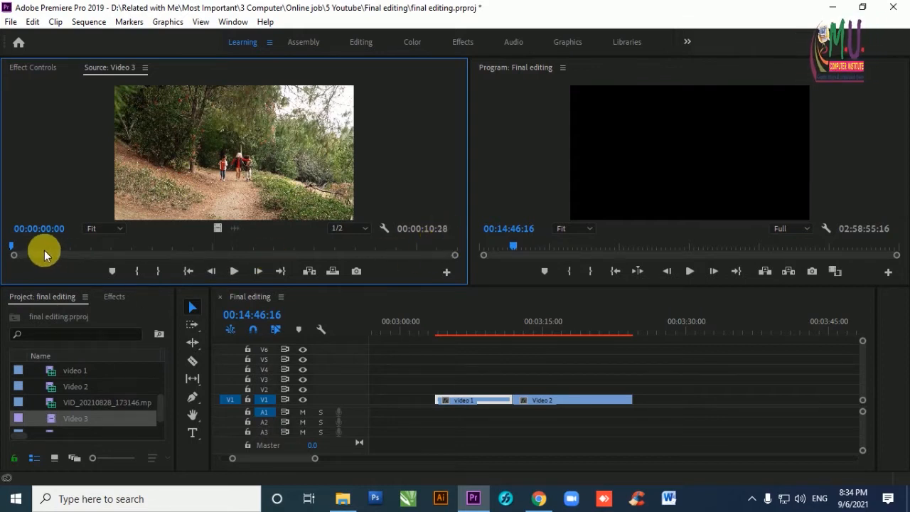
{"action": "left_click", "coordinate": [303, 248]}
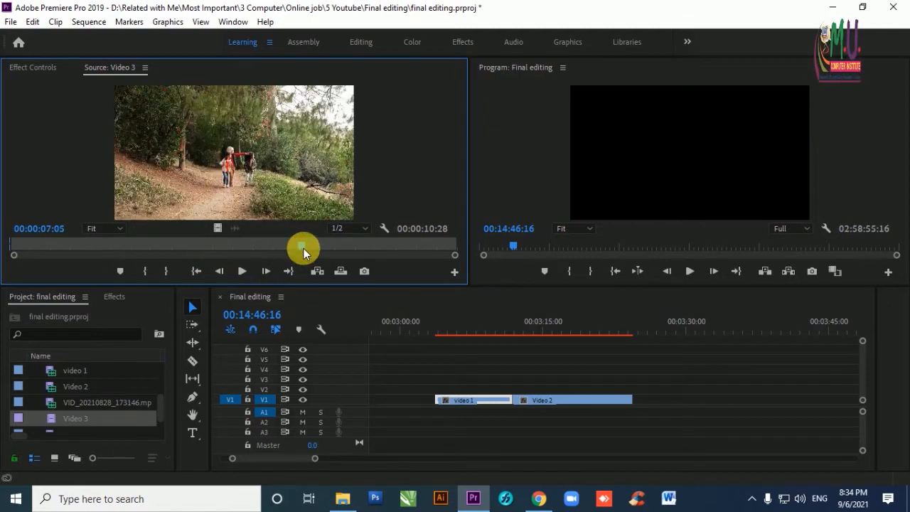
{"action": "left_click", "coordinate": [166, 271]}
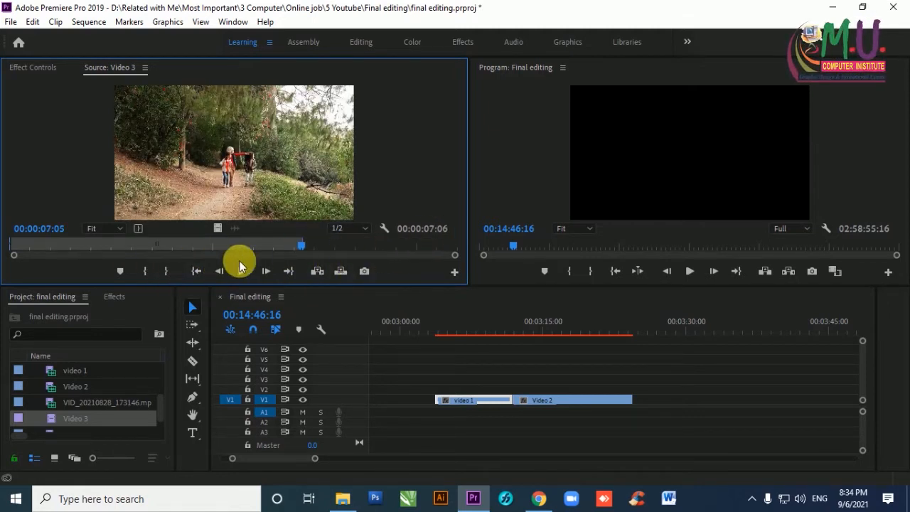
{"action": "left_click_drag", "start_coordinate": [221, 233], "coordinate": [638, 404]}
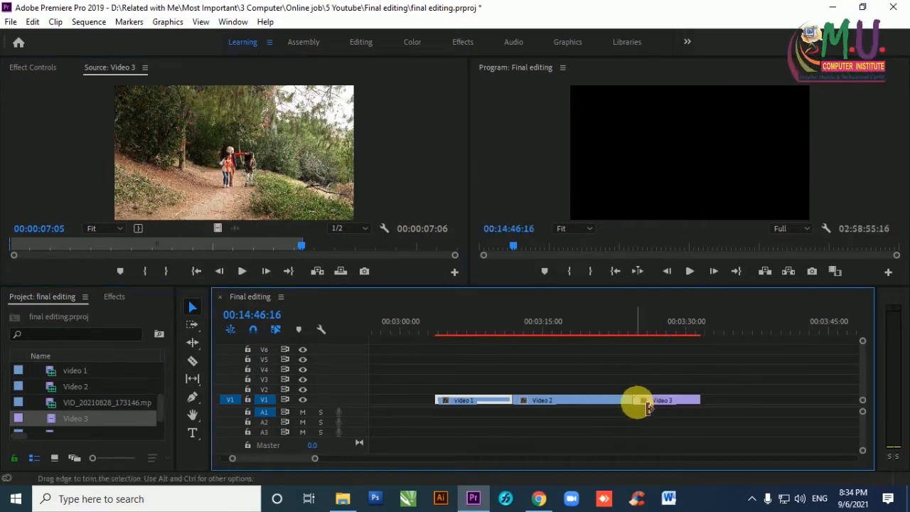
- Load intro.mp4 into the Source monitor, mark its In point at 00;07;21;04, and set the Out point for a range of 00;00;41;05
{"action": "scroll", "coordinate": [106, 413], "scroll_direction": "down", "scroll_amount": 1}
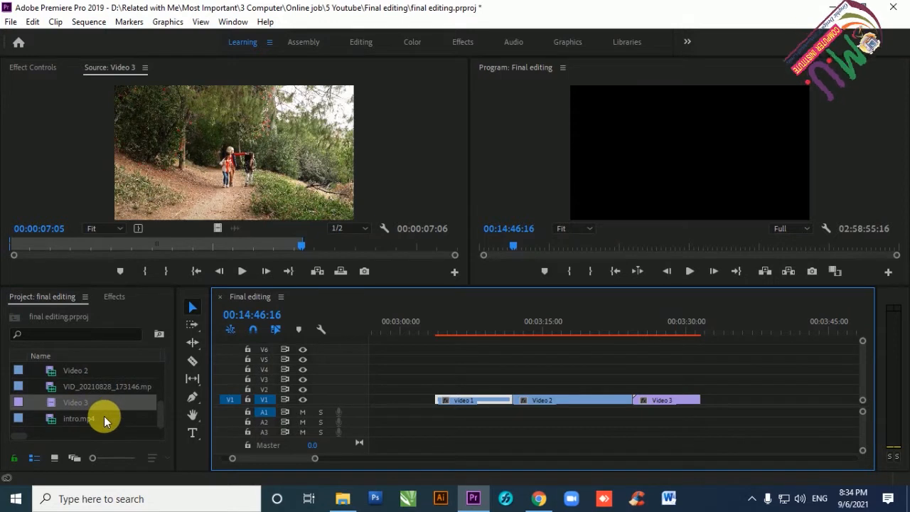
{"action": "left_click", "coordinate": [64, 420]}
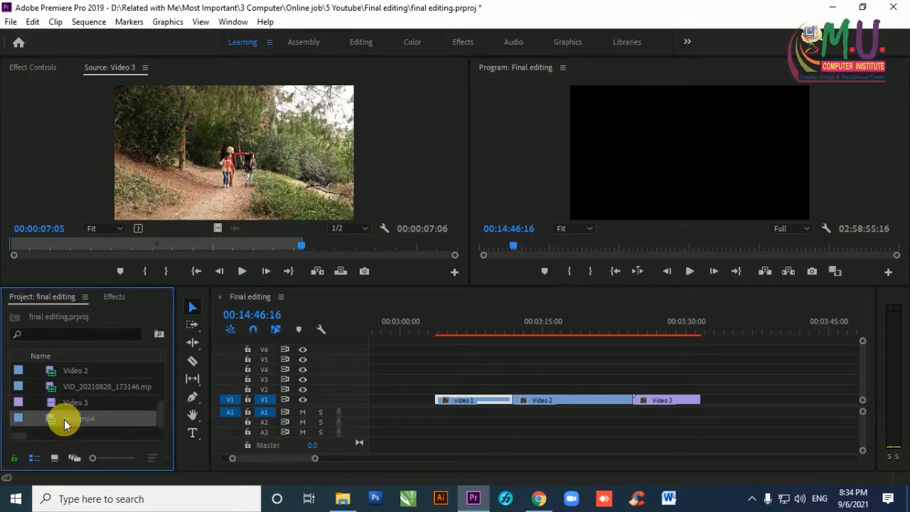
{"action": "left_click_drag", "start_coordinate": [64, 425], "coordinate": [209, 189]}
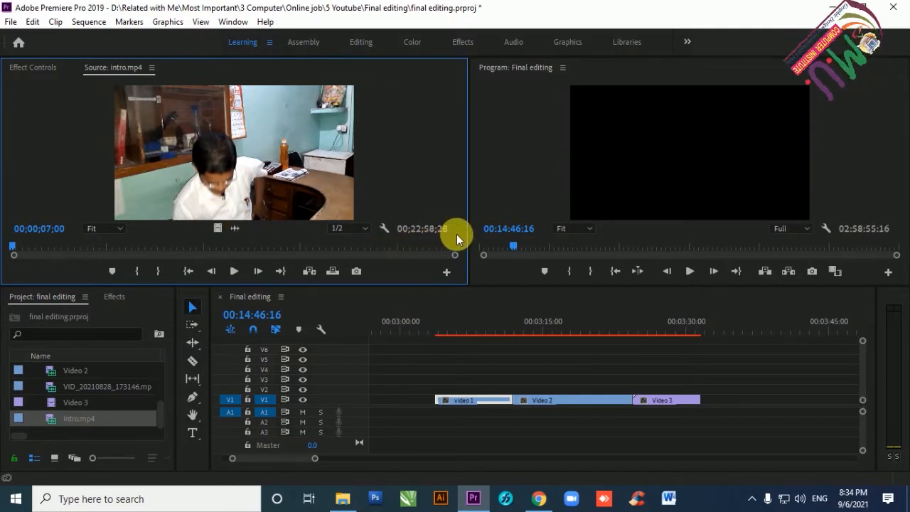
{"action": "left_click", "coordinate": [152, 246]}
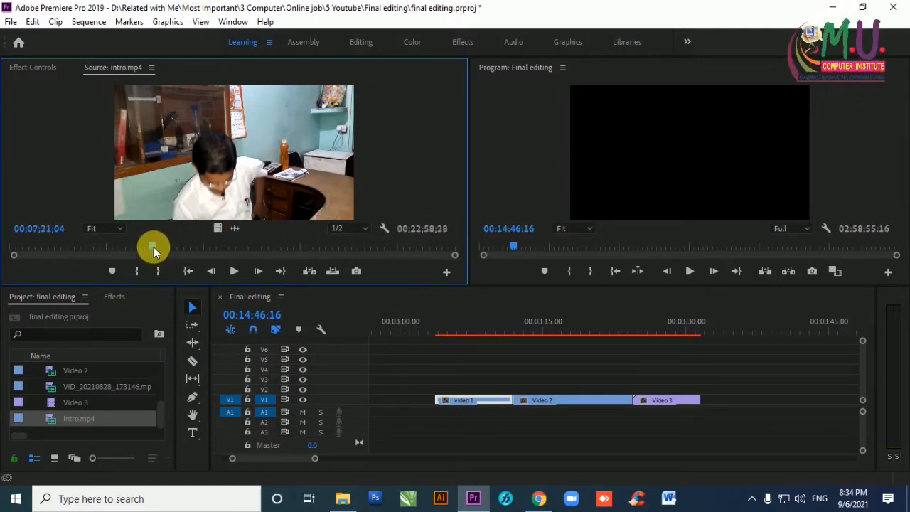
{"action": "key", "text": "i"}
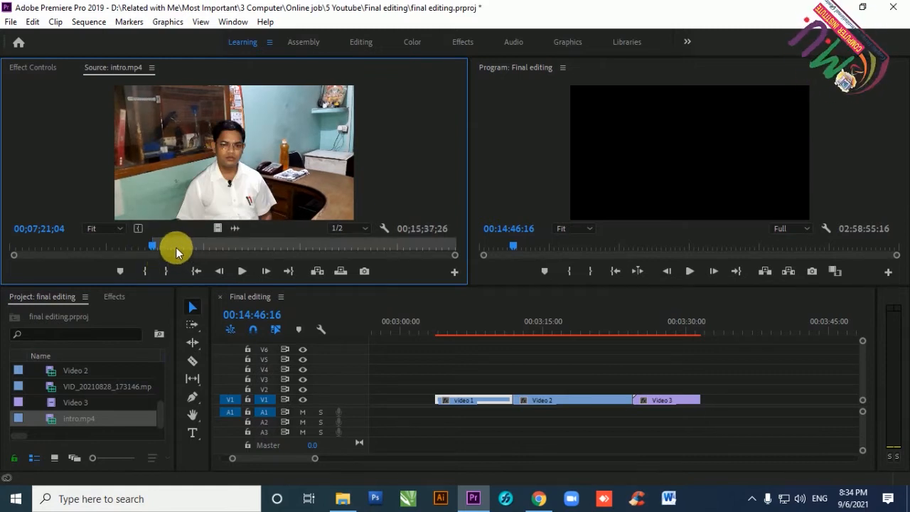
{"action": "left_click", "coordinate": [173, 247]}
{"action": "key", "text": "o"}
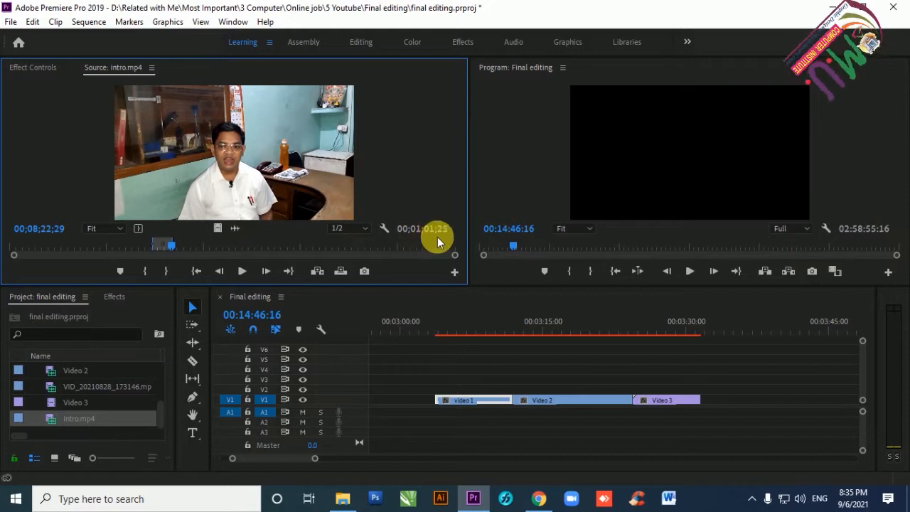
{"action": "left_click_drag", "start_coordinate": [178, 245], "coordinate": [171, 246]}
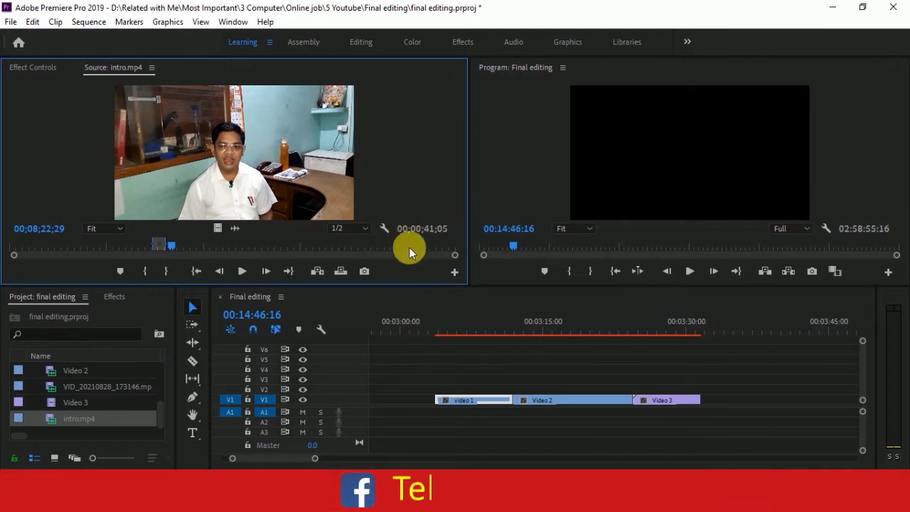
- Place only the video of the marked intro.mp4 range on V1 directly after Video 3 and select the placed clip
{"action": "left_click_drag", "start_coordinate": [218, 231], "coordinate": [700, 405]}
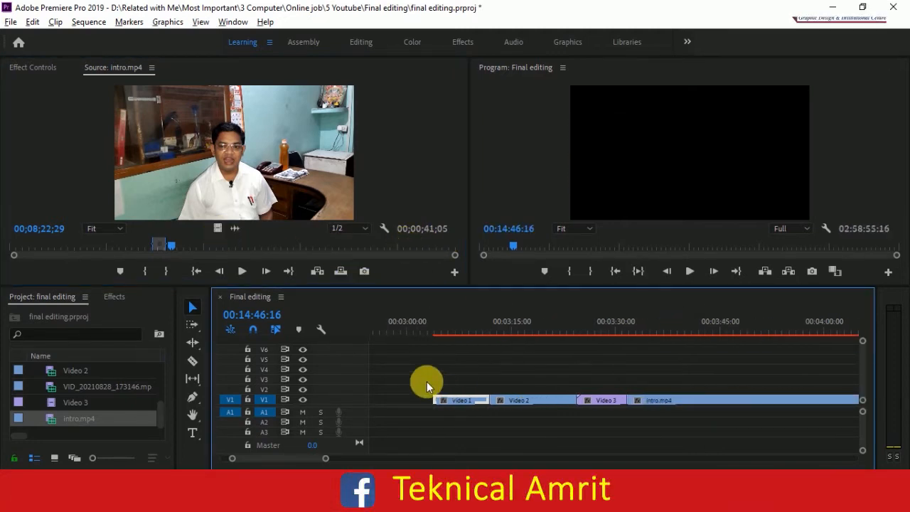
{"action": "scroll", "coordinate": [427, 380], "scroll_direction": "down", "scroll_amount": 2, "text": "alt"}
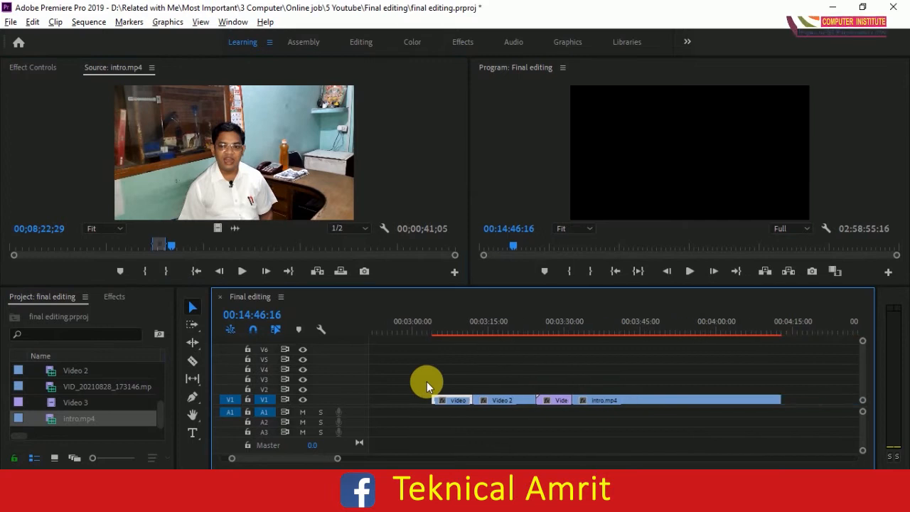
{"action": "left_click", "coordinate": [596, 403]}
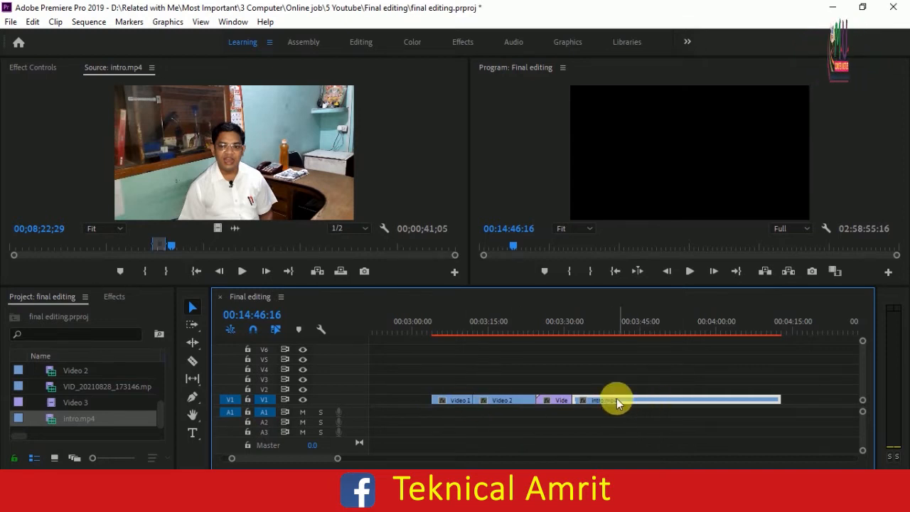
- With the playhead at 00:03:17:13, slip Video 2's content back and forth on V1 using the Slip tool, ending near an offset of -00:00:00:21
{"action": "left_click", "coordinate": [195, 381]}
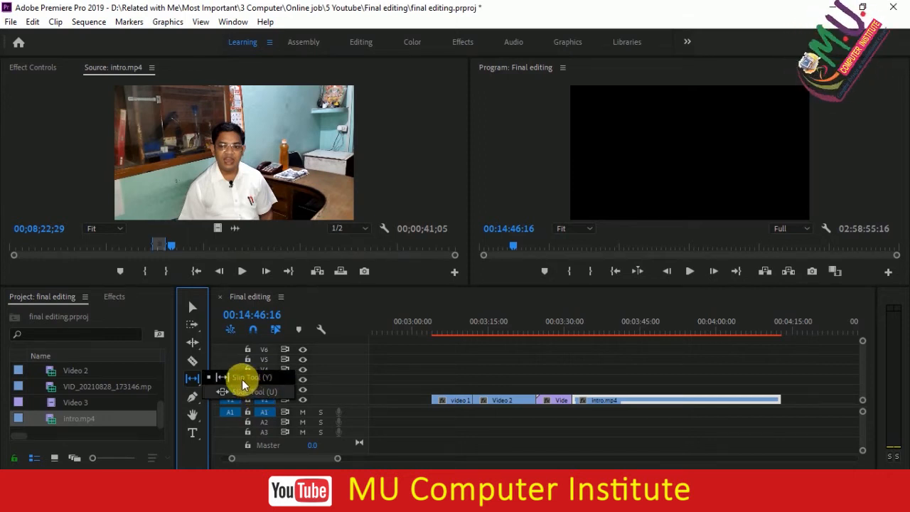
{"action": "left_click", "coordinate": [242, 379]}
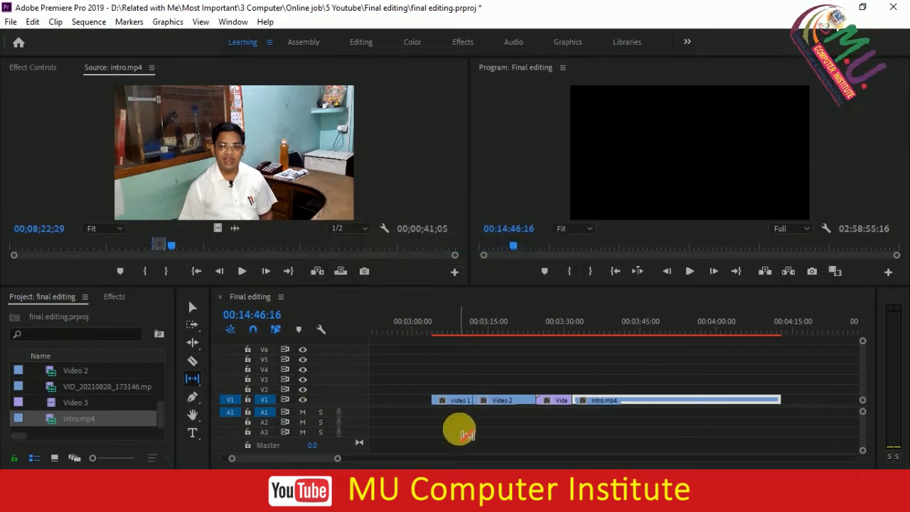
{"action": "scroll", "coordinate": [448, 394], "scroll_direction": "up", "scroll_amount": 1}
{"action": "scroll", "coordinate": [447, 394], "scroll_direction": "up", "scroll_amount": 1}
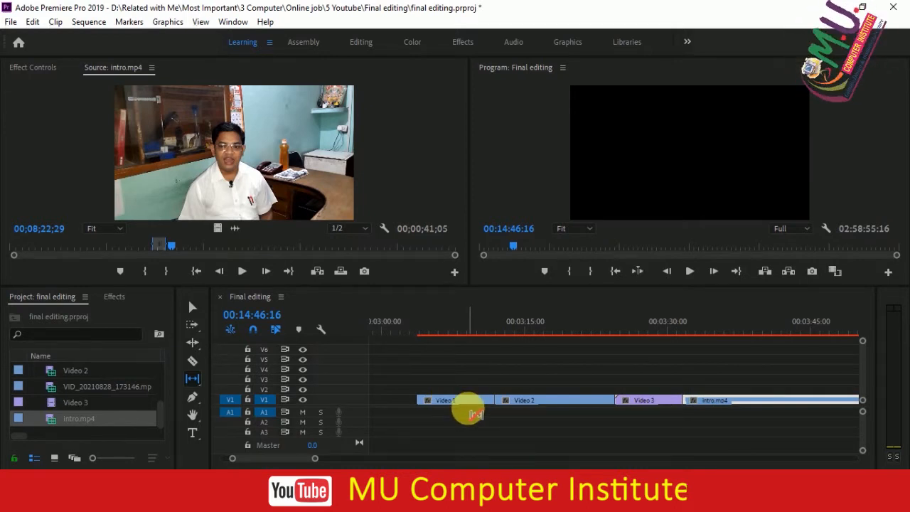
{"action": "left_click", "coordinate": [554, 404]}
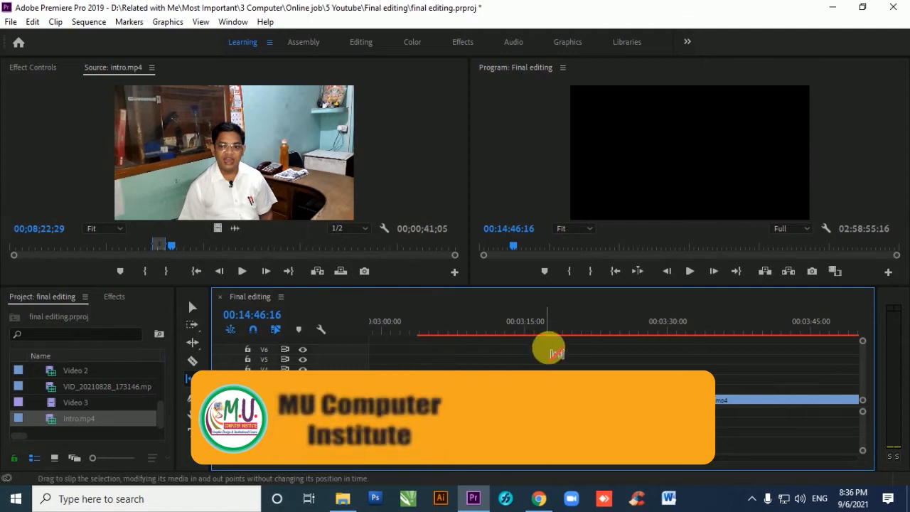
{"action": "left_click", "coordinate": [549, 329]}
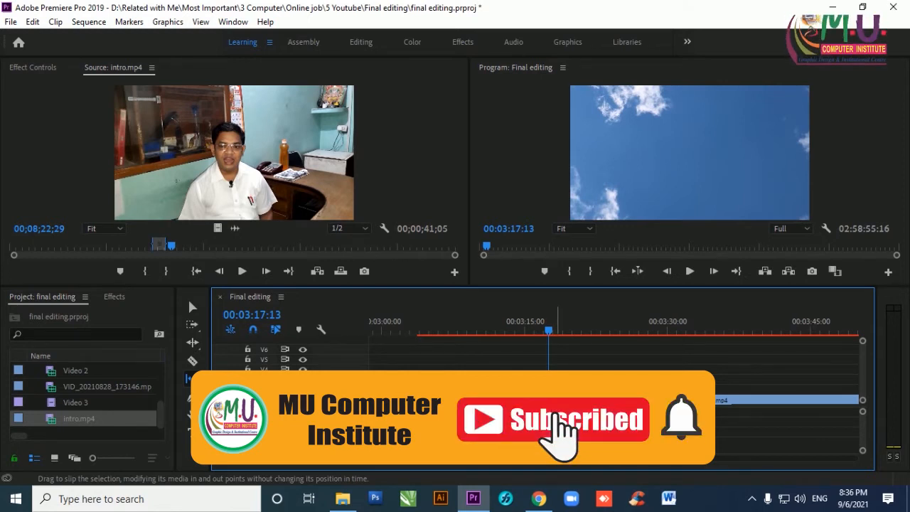
{"action": "left_click_drag", "start_coordinate": [556, 400], "coordinate": [549, 400]}
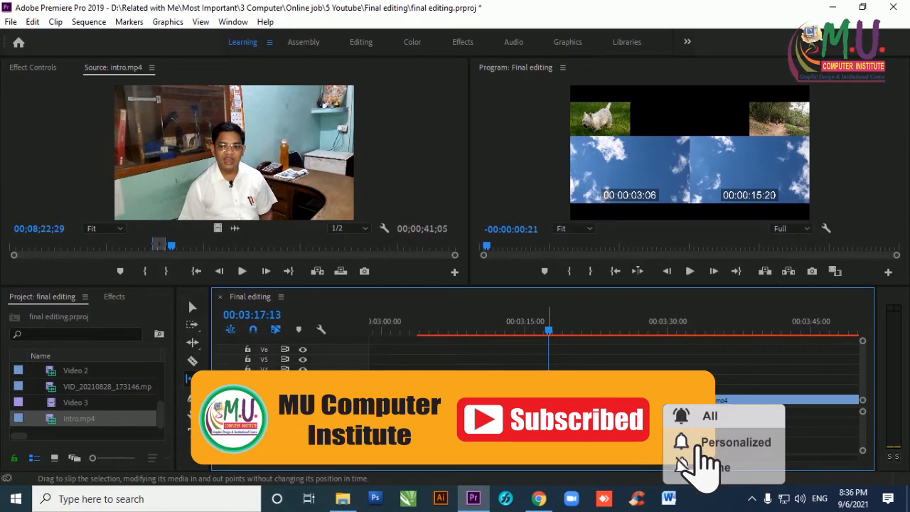
{"action": "left_click_drag", "start_coordinate": [549, 400], "coordinate": [688, 182]}
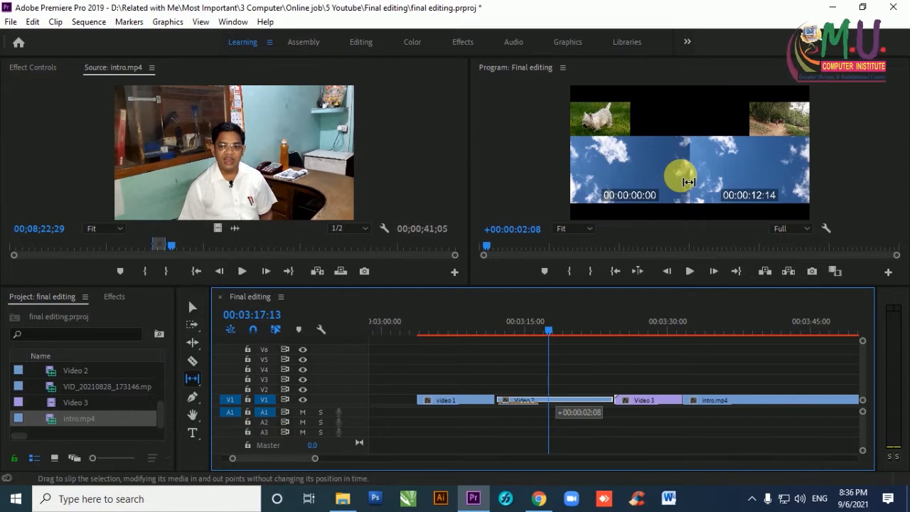
{"action": "left_click_drag", "start_coordinate": [688, 182], "coordinate": [579, 408]}
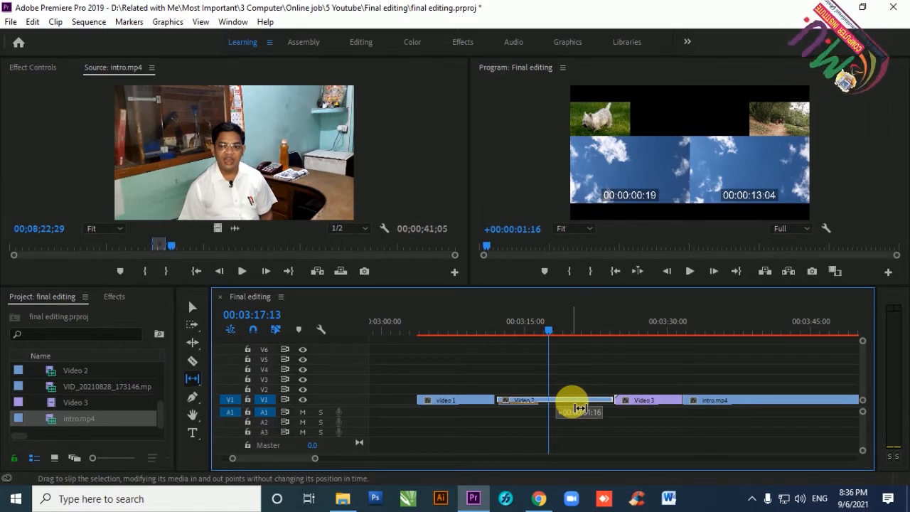
{"action": "left_click_drag", "start_coordinate": [577, 407], "coordinate": [509, 410]}
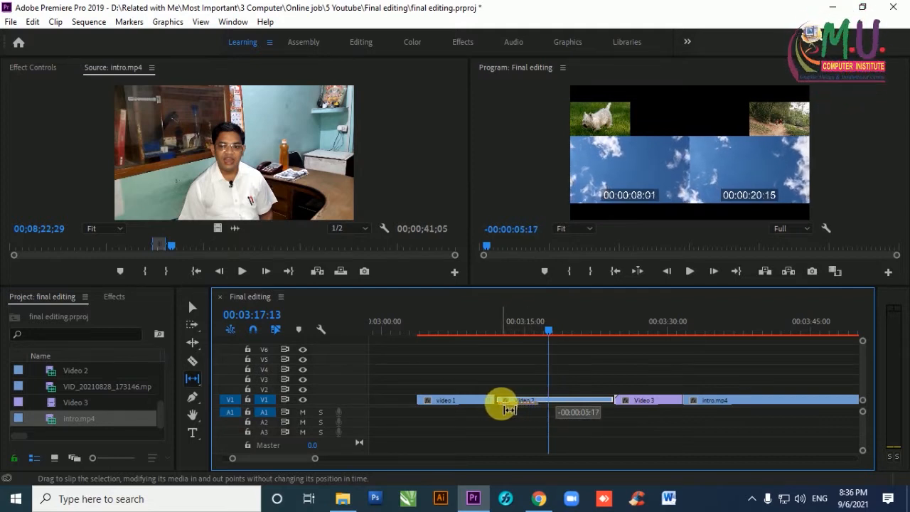
{"action": "left_click_drag", "start_coordinate": [509, 409], "coordinate": [628, 407]}
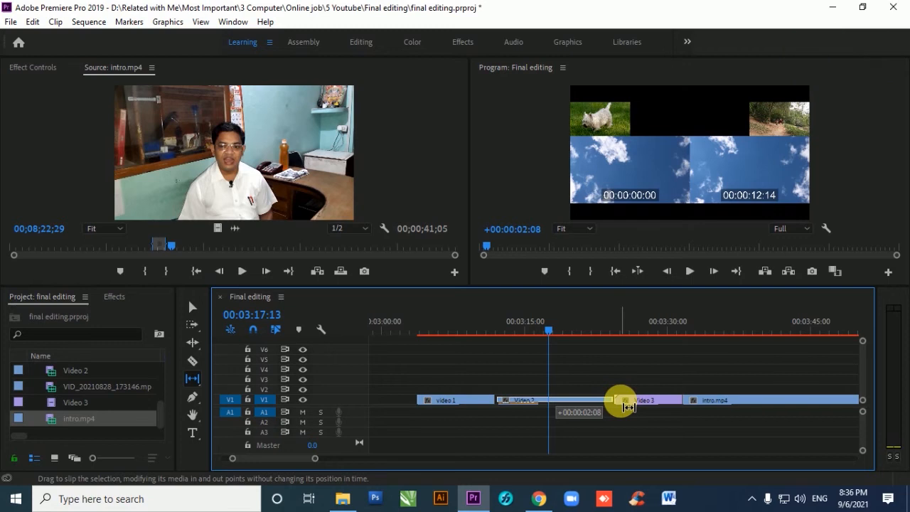
{"action": "mouse_move", "coordinate": [628, 407]}
{"action": "left_mouse_down"}
{"action": "mouse_move", "coordinate": [594, 406]}
{"action": "mouse_move", "coordinate": [629, 411]}
{"action": "left_mouse_up"}
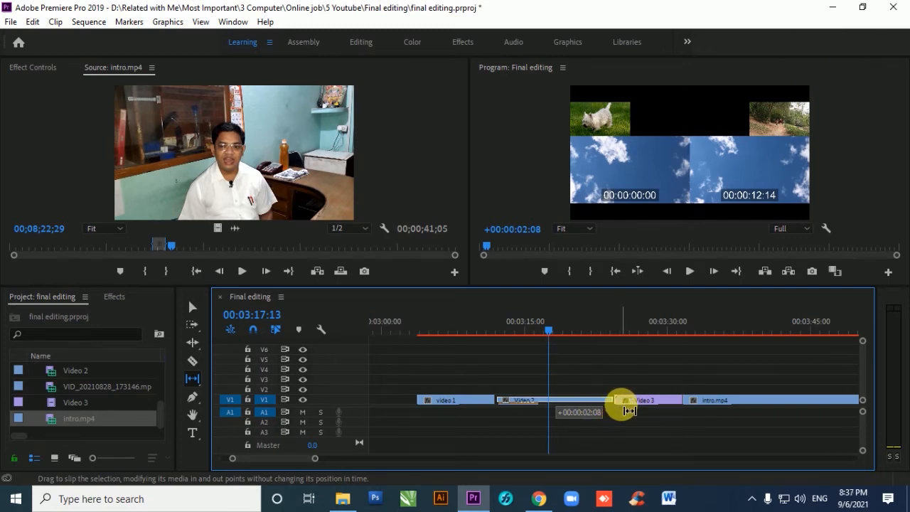
{"action": "mouse_move", "coordinate": [629, 411]}
{"action": "left_mouse_down"}
{"action": "mouse_move", "coordinate": [677, 411]}
{"action": "mouse_move", "coordinate": [501, 411]}
{"action": "mouse_move", "coordinate": [555, 404]}
{"action": "left_mouse_up"}
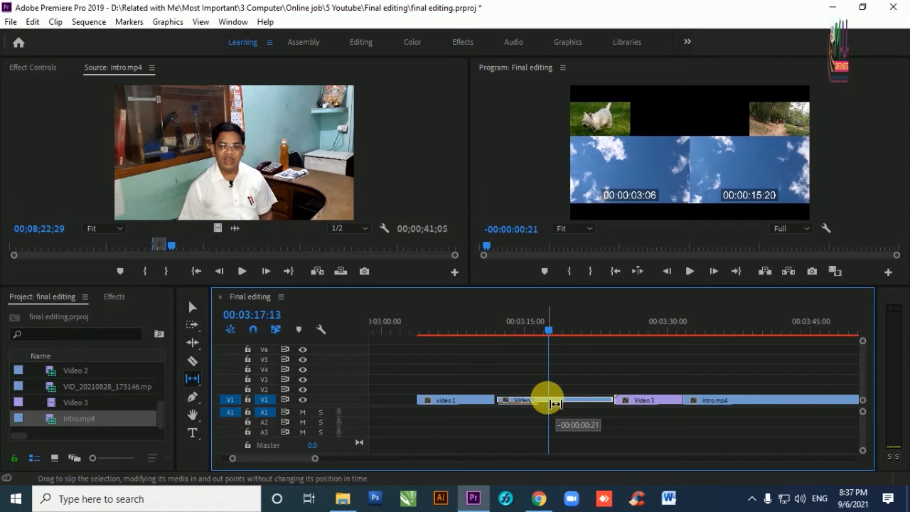
{"action": "left_click_drag", "start_coordinate": [556, 404], "coordinate": [554, 402]}
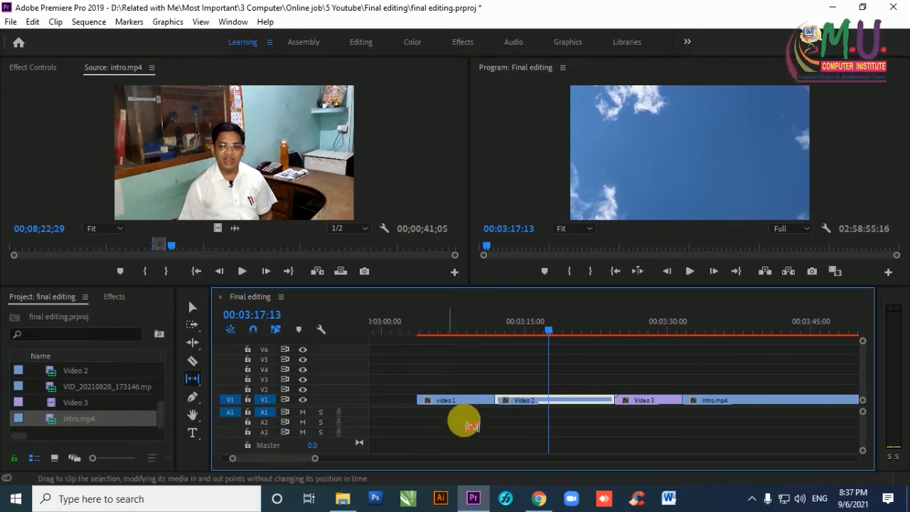
- Reload Video 2 into the Source monitor, move its playhead to 00:00:07:27, and shift the whole In/Out range later to start just before it
{"action": "left_click_drag", "start_coordinate": [88, 375], "coordinate": [237, 197]}
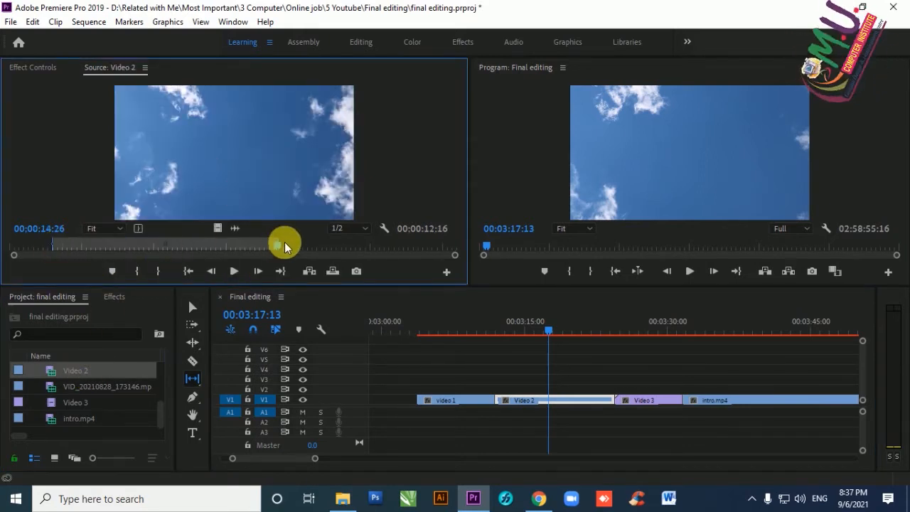
{"action": "left_click", "coordinate": [152, 244]}
{"action": "left_click_drag", "start_coordinate": [167, 245], "coordinate": [258, 253]}
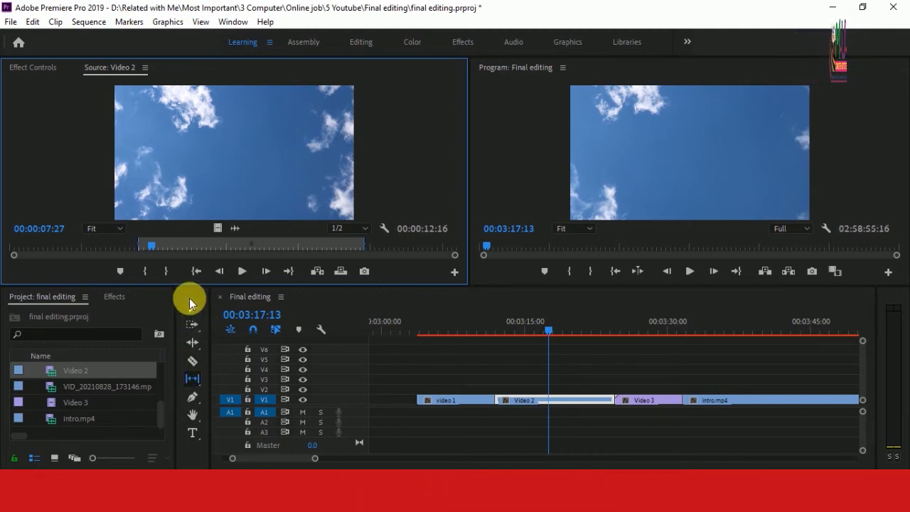
- Select Video 2 on V1 and slide it later between video 1 and Video 3 with the Slide tool, starting at about 00:03:16:11
{"action": "left_click", "coordinate": [191, 306]}
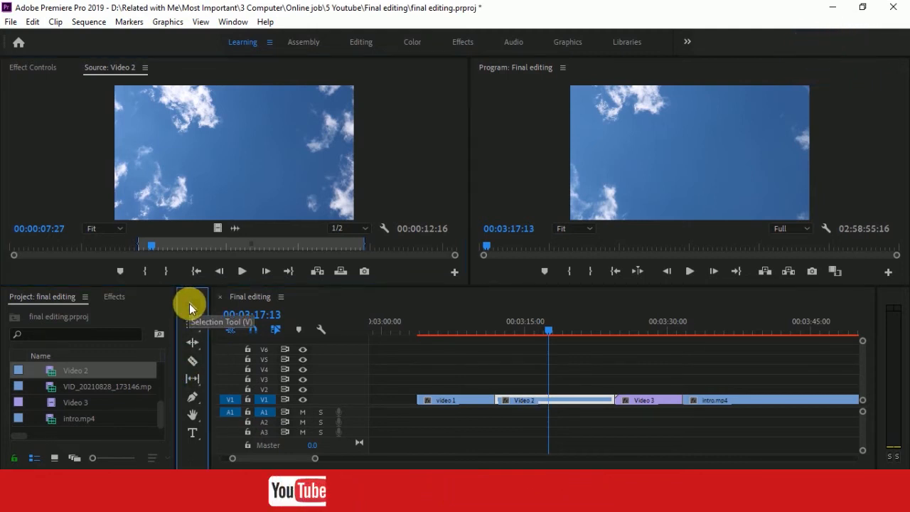
{"action": "left_click", "coordinate": [593, 429]}
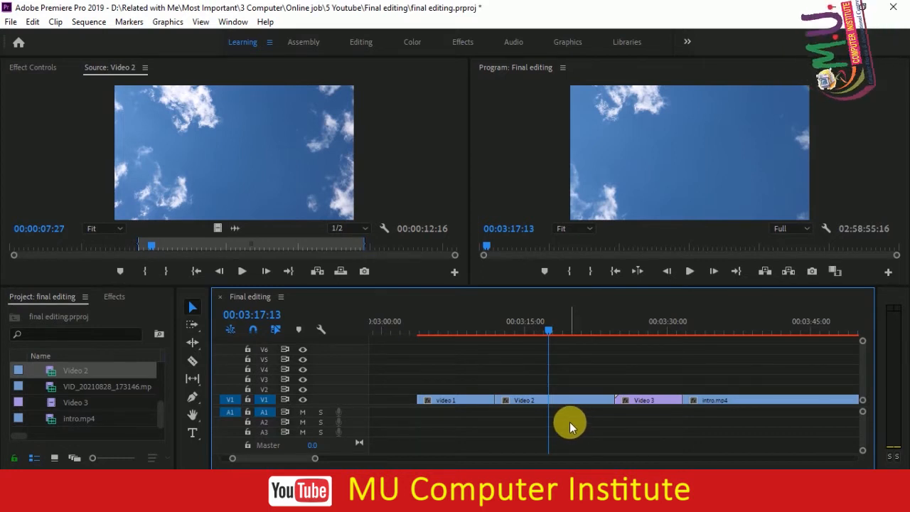
{"action": "left_click", "coordinate": [568, 402]}
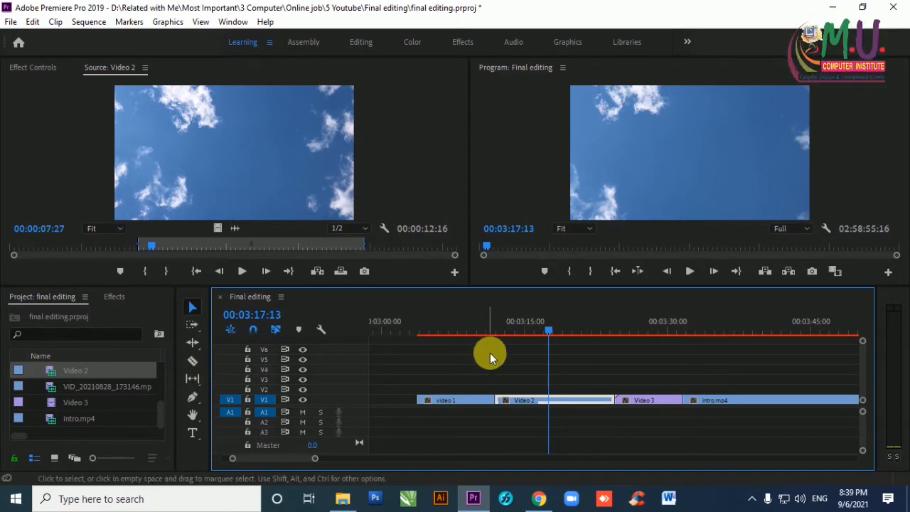
{"action": "left_click", "coordinate": [193, 380]}
{"action": "left_click_drag", "start_coordinate": [192, 380], "coordinate": [267, 394]}
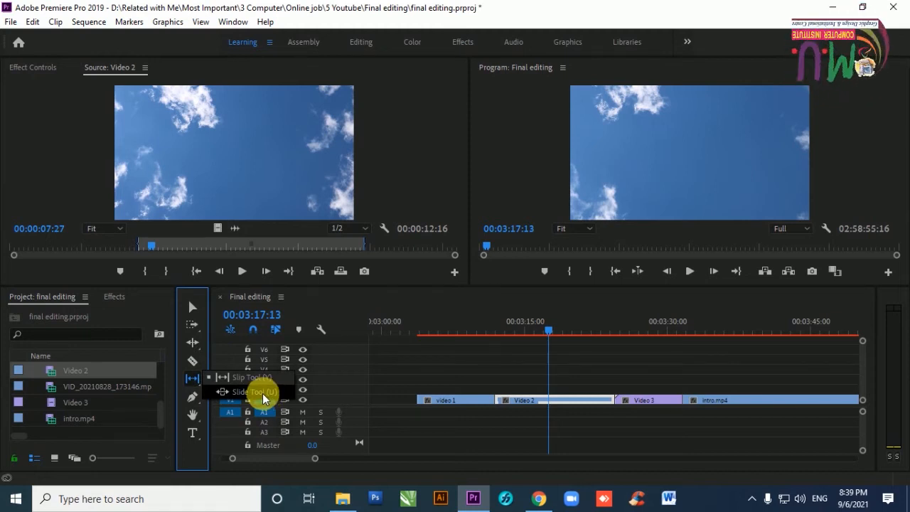
{"action": "left_click_drag", "start_coordinate": [262, 393], "coordinate": [262, 393]}
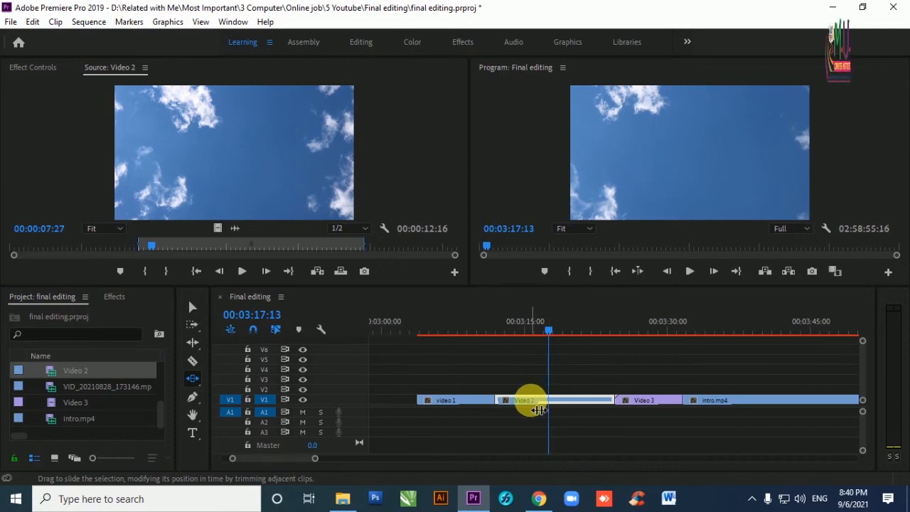
{"action": "left_click_drag", "start_coordinate": [539, 410], "coordinate": [648, 184]}
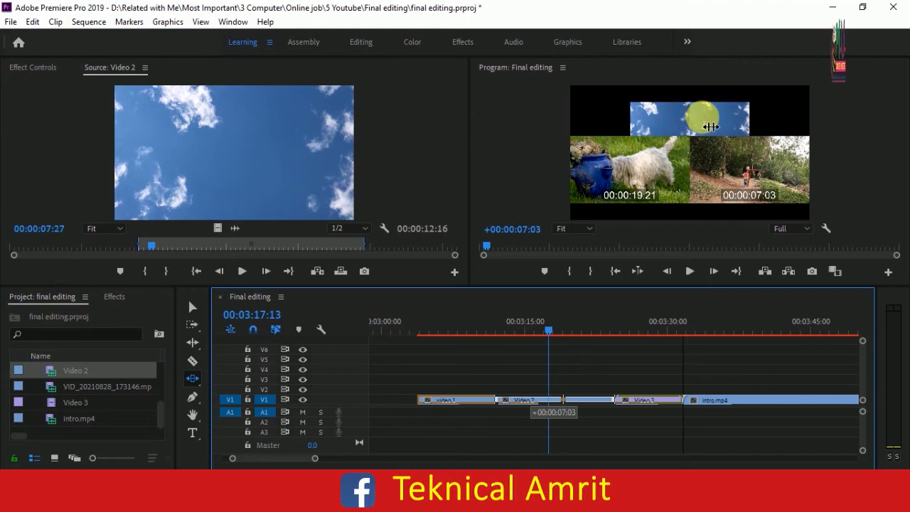
{"action": "left_click_drag", "start_coordinate": [711, 127], "coordinate": [579, 410]}
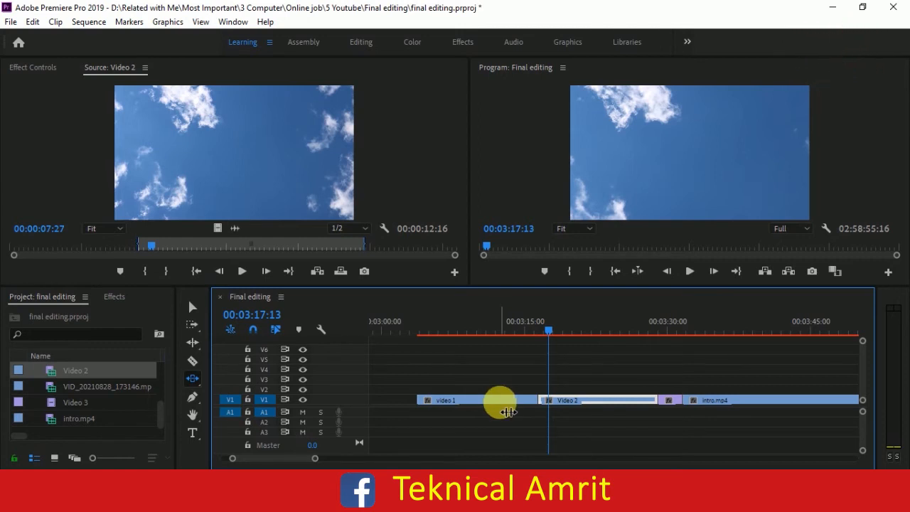
- Move the playhead to 00:03:30:07 and slide Video 3 about three seconds earlier on V1, so Video 2 ends at about 00:03:25:22
{"action": "left_click", "coordinate": [667, 401]}
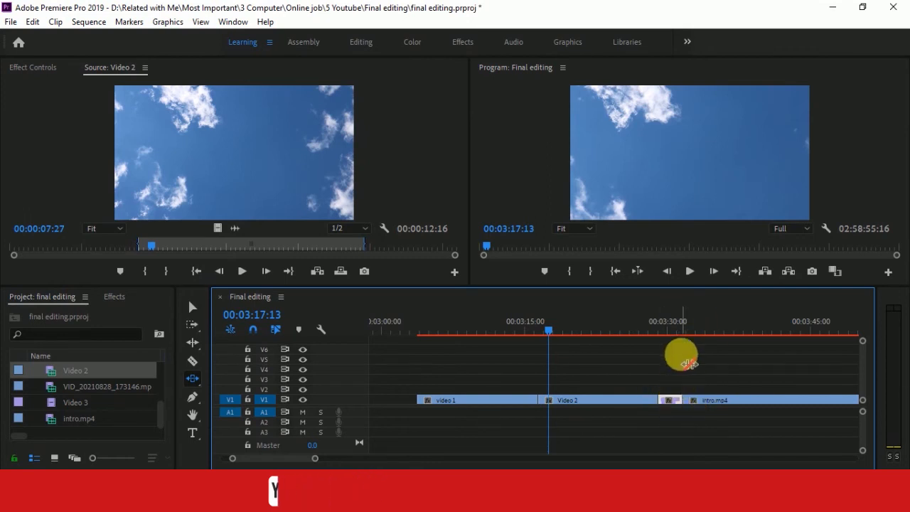
{"action": "left_click", "coordinate": [672, 329]}
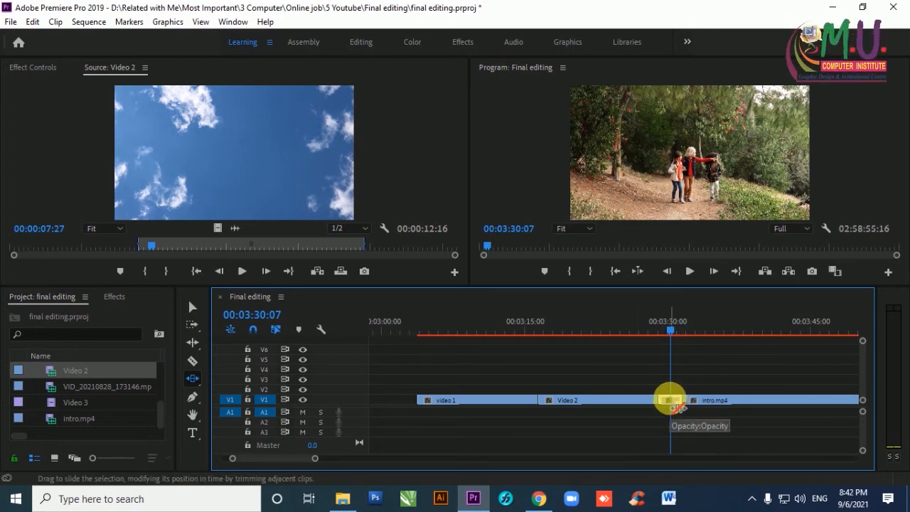
{"action": "scroll", "coordinate": [696, 403], "scroll_direction": "up", "scroll_amount": 5}
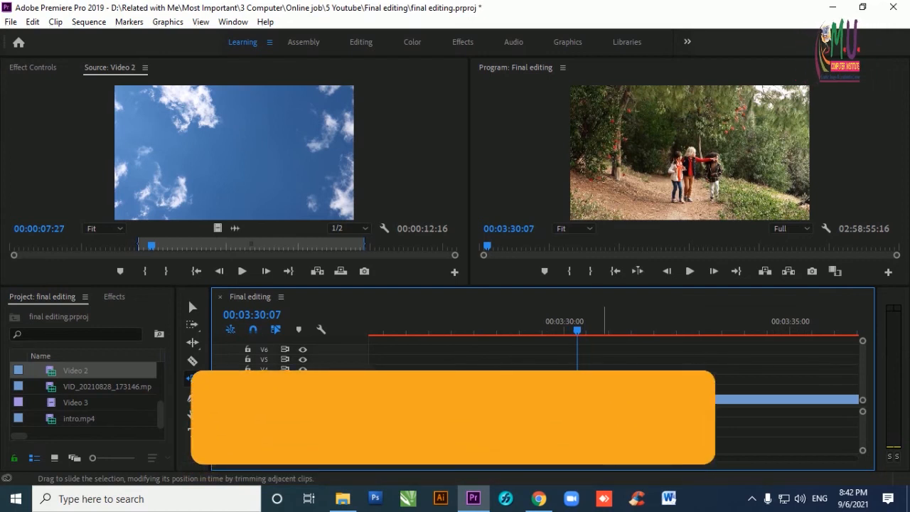
{"action": "scroll", "coordinate": [566, 402], "scroll_direction": "down", "scroll_amount": 1}
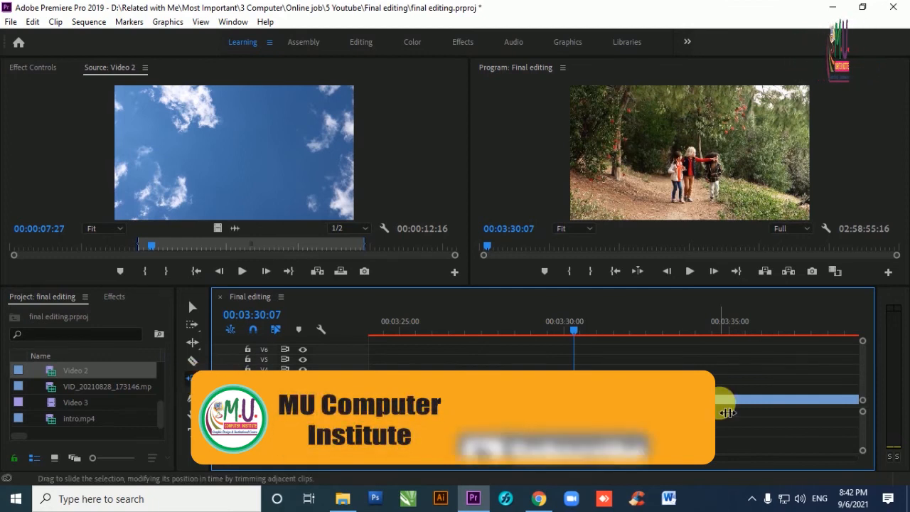
{"action": "scroll", "coordinate": [518, 413], "scroll_direction": "down", "scroll_amount": 1}
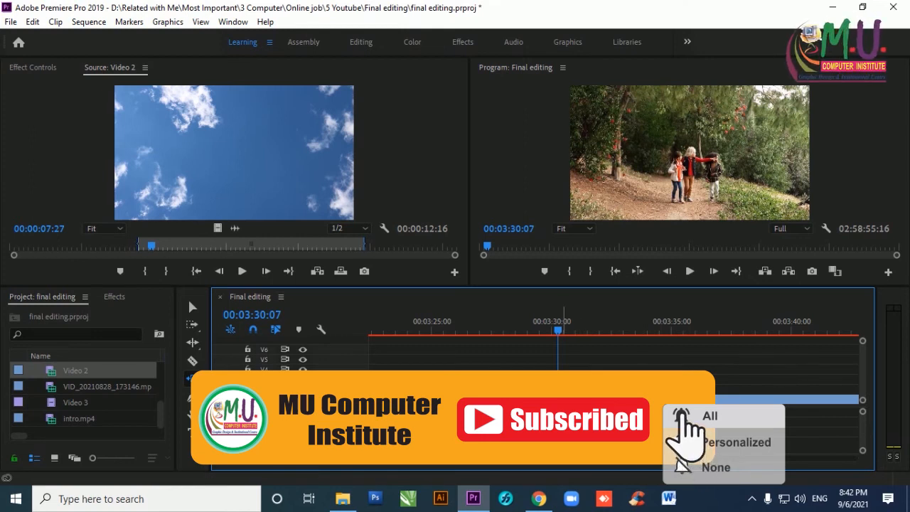
{"action": "scroll", "coordinate": [540, 384], "scroll_direction": "up", "scroll_amount": 5}
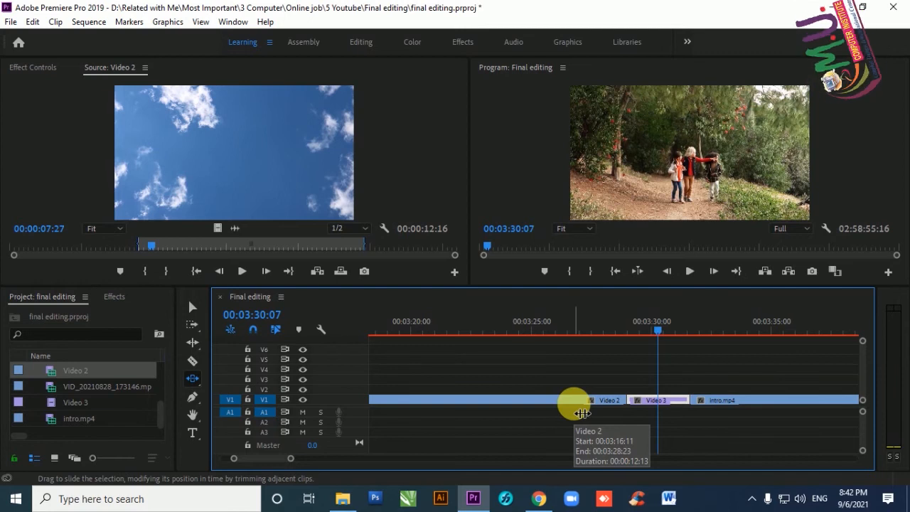
{"action": "left_click_drag", "start_coordinate": [666, 407], "coordinate": [589, 402]}
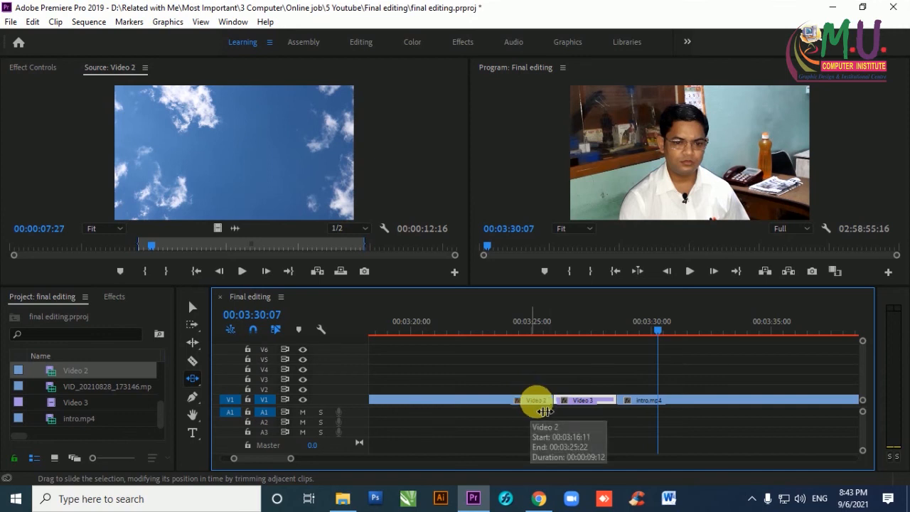
{"action": "scroll", "coordinate": [578, 396], "scroll_direction": "down", "scroll_amount": 1}
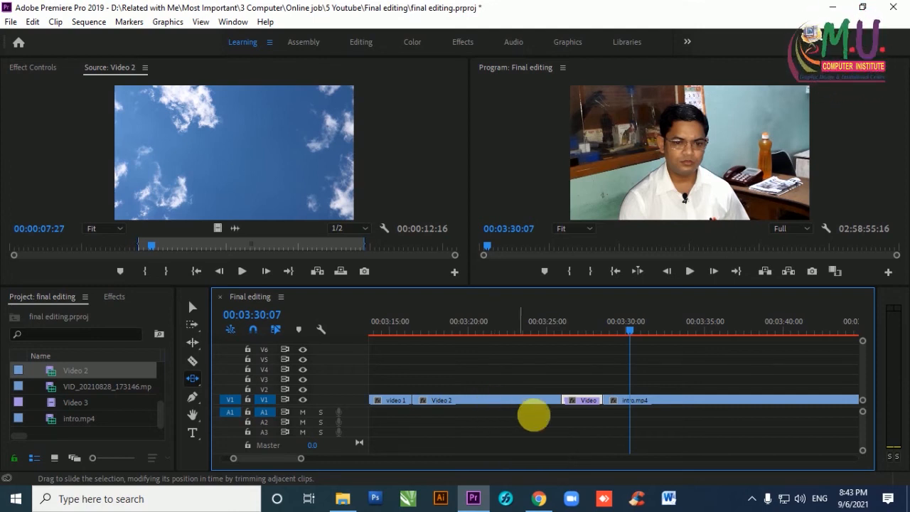
{"action": "scroll", "coordinate": [559, 396], "scroll_direction": "down", "scroll_amount": 3}
{"action": "scroll", "coordinate": [559, 396], "scroll_direction": "down", "scroll_amount": 2}
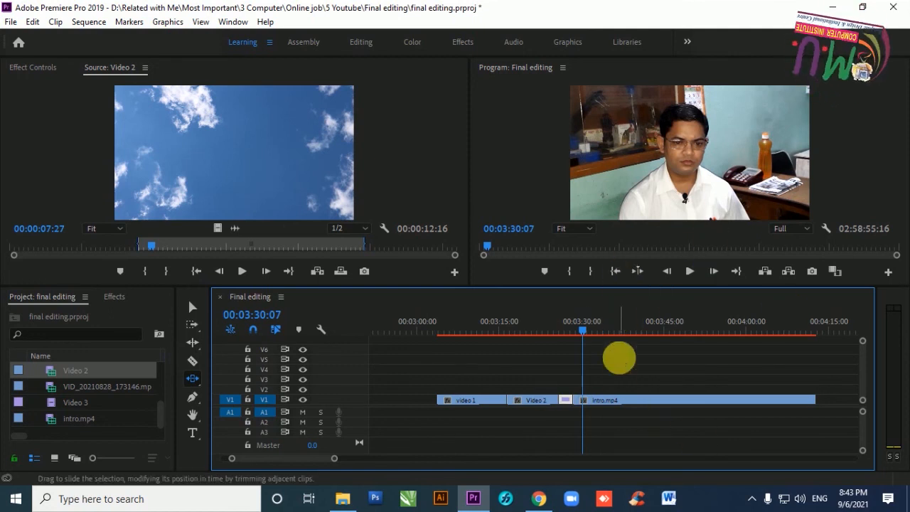
{"action": "scroll", "coordinate": [562, 404], "scroll_direction": "up", "scroll_amount": 5}
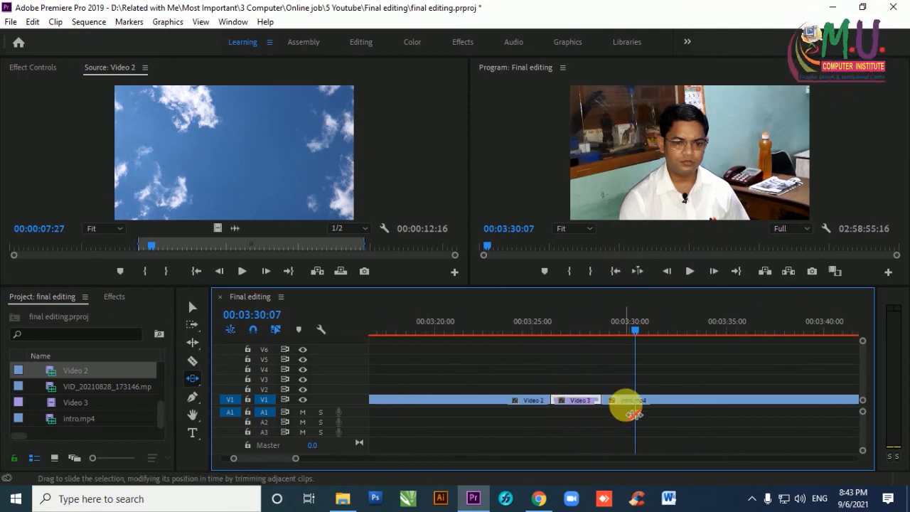